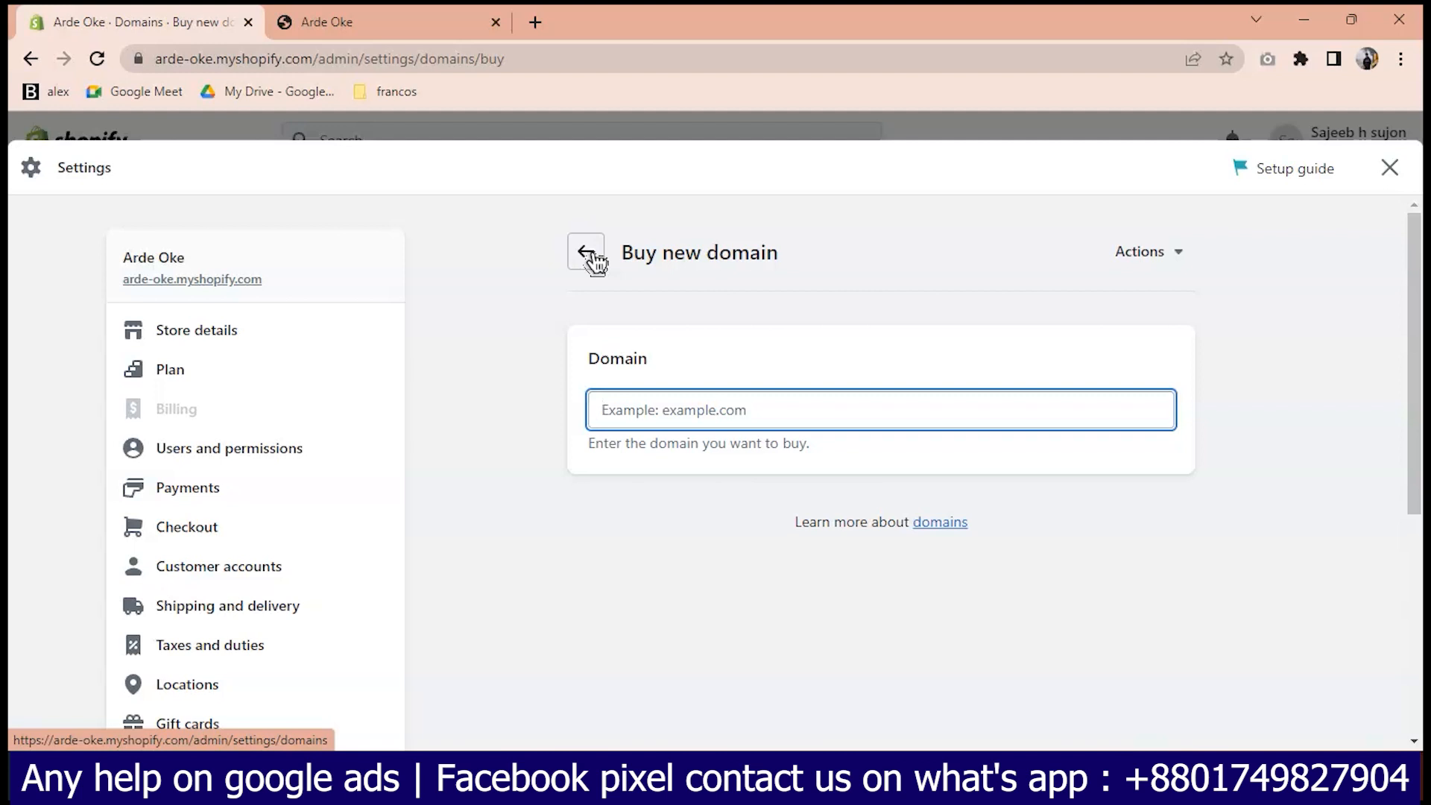
- Start connecting an existing domain, enter ardeoke.com as the domain and proceed to its connection settings
left_click(587, 254)
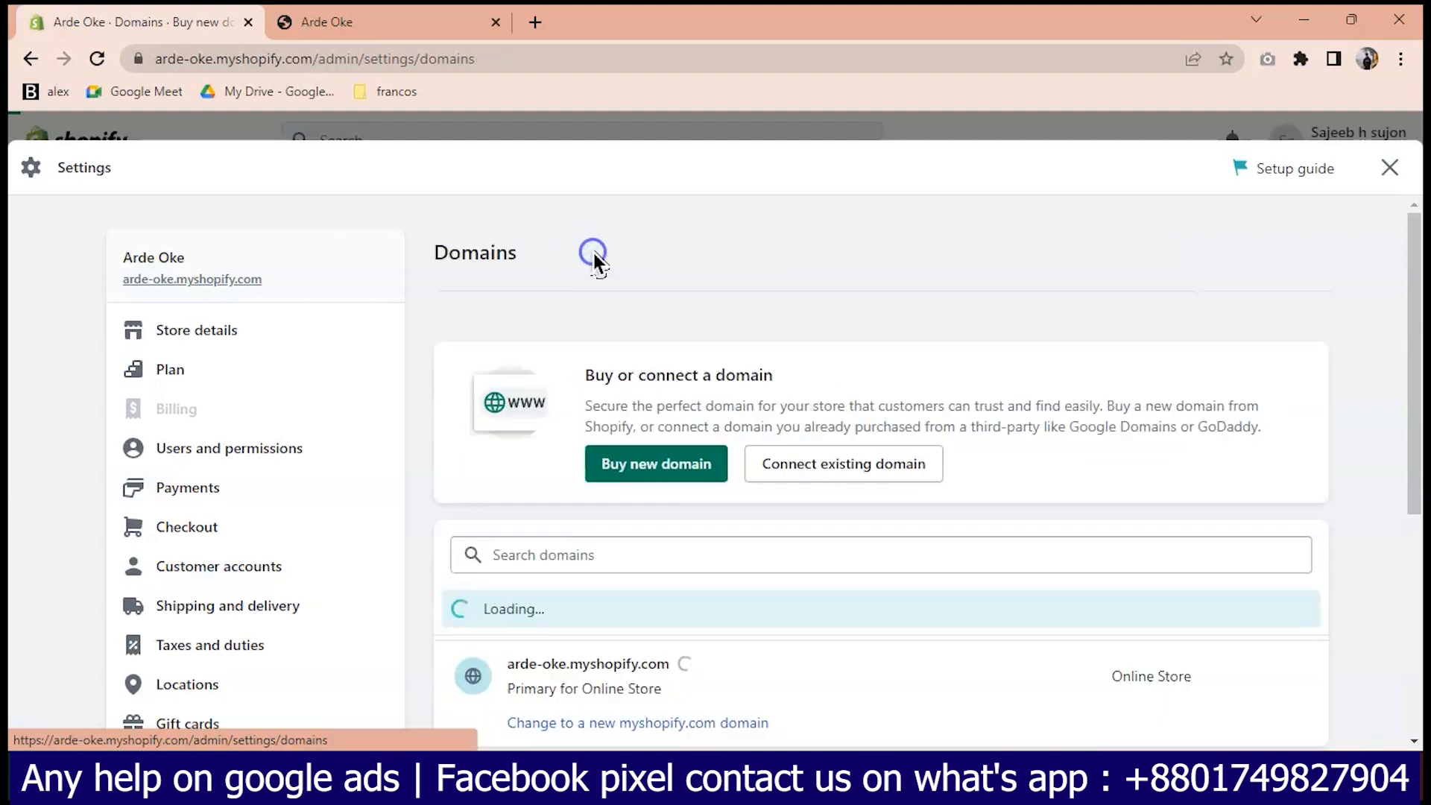
left_click(822, 473)
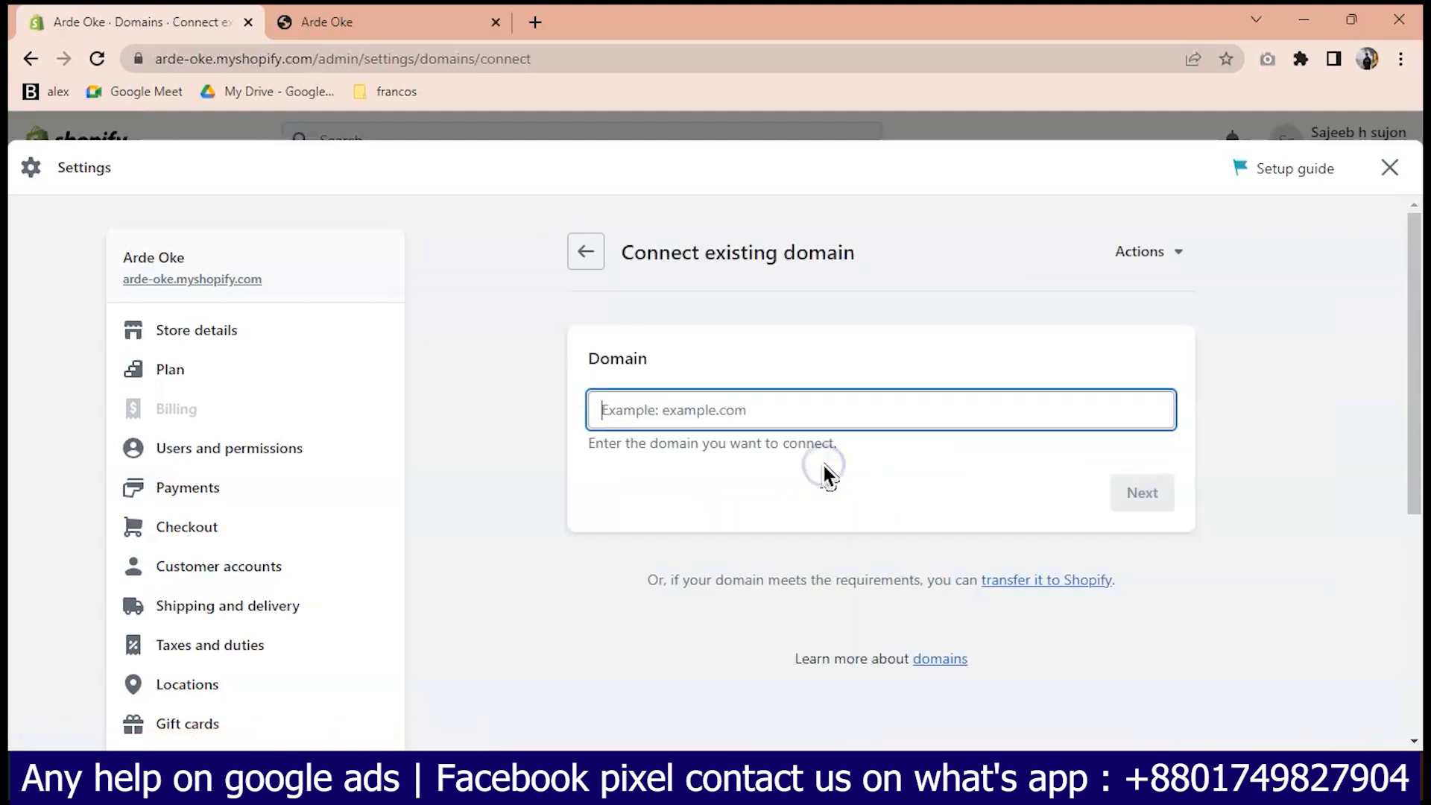
right_click(664, 410)
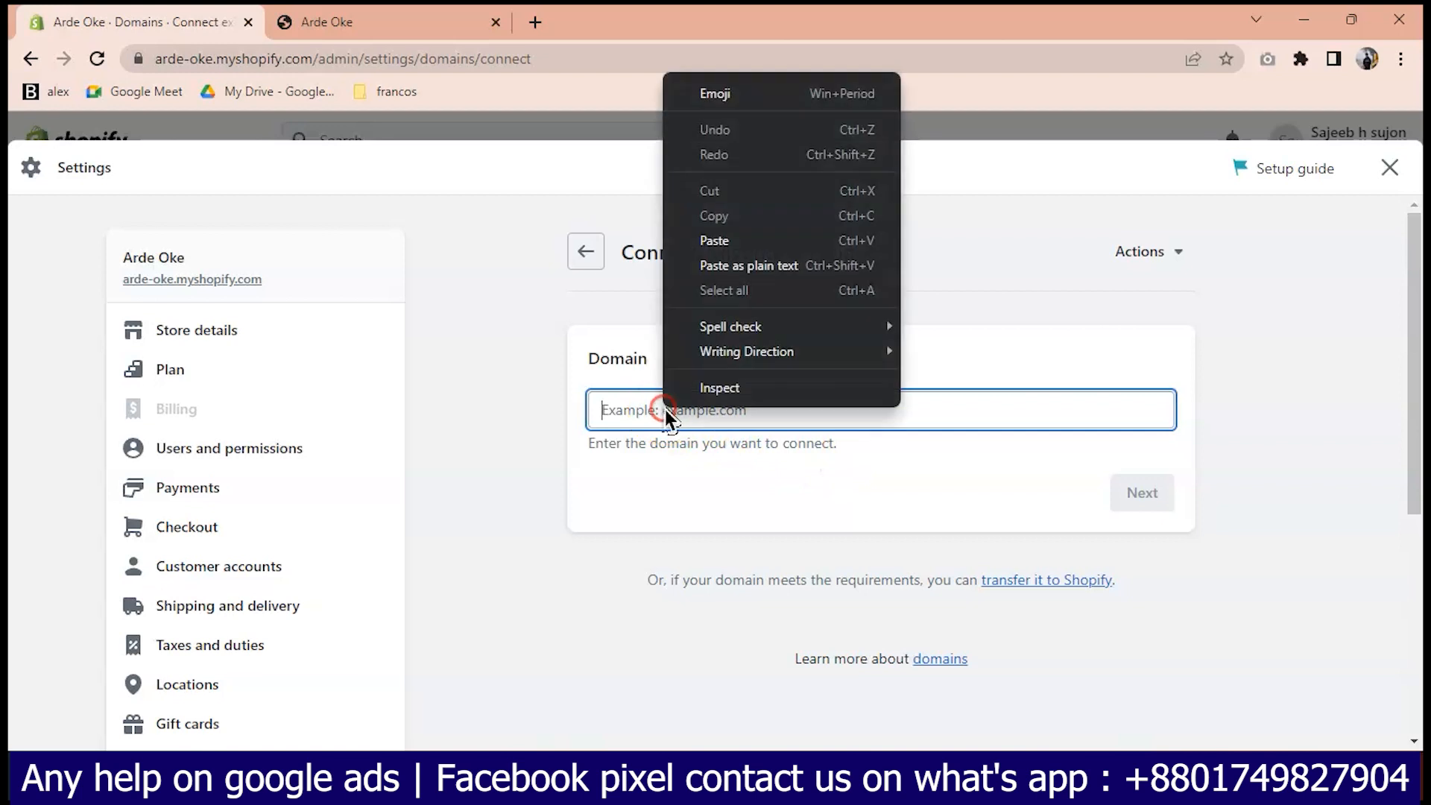
left_click(717, 238)
left_click(1141, 492)
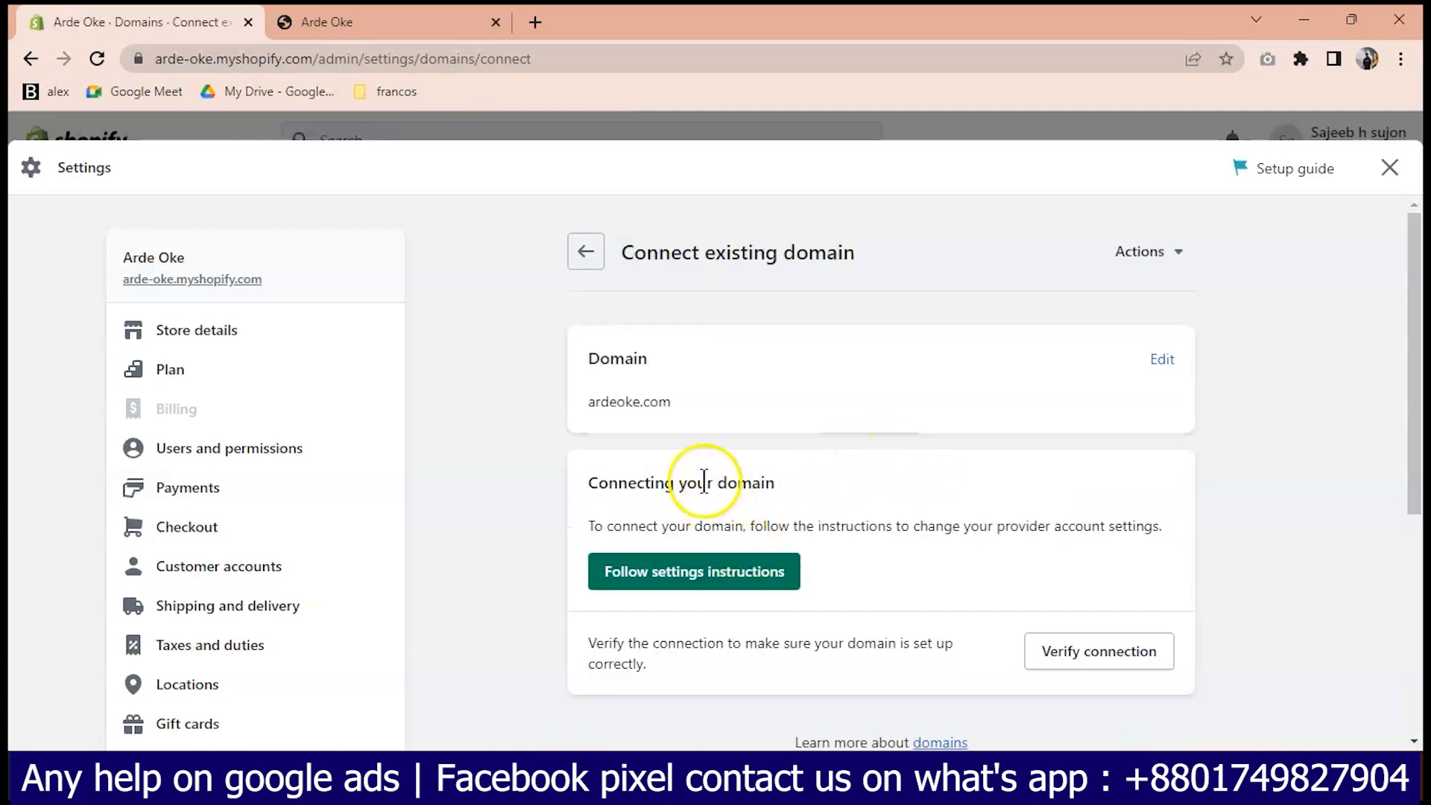
- Open the settings instructions for connecting the domain and look through the third-party domain help page
scroll(969, 626, "down", 2)
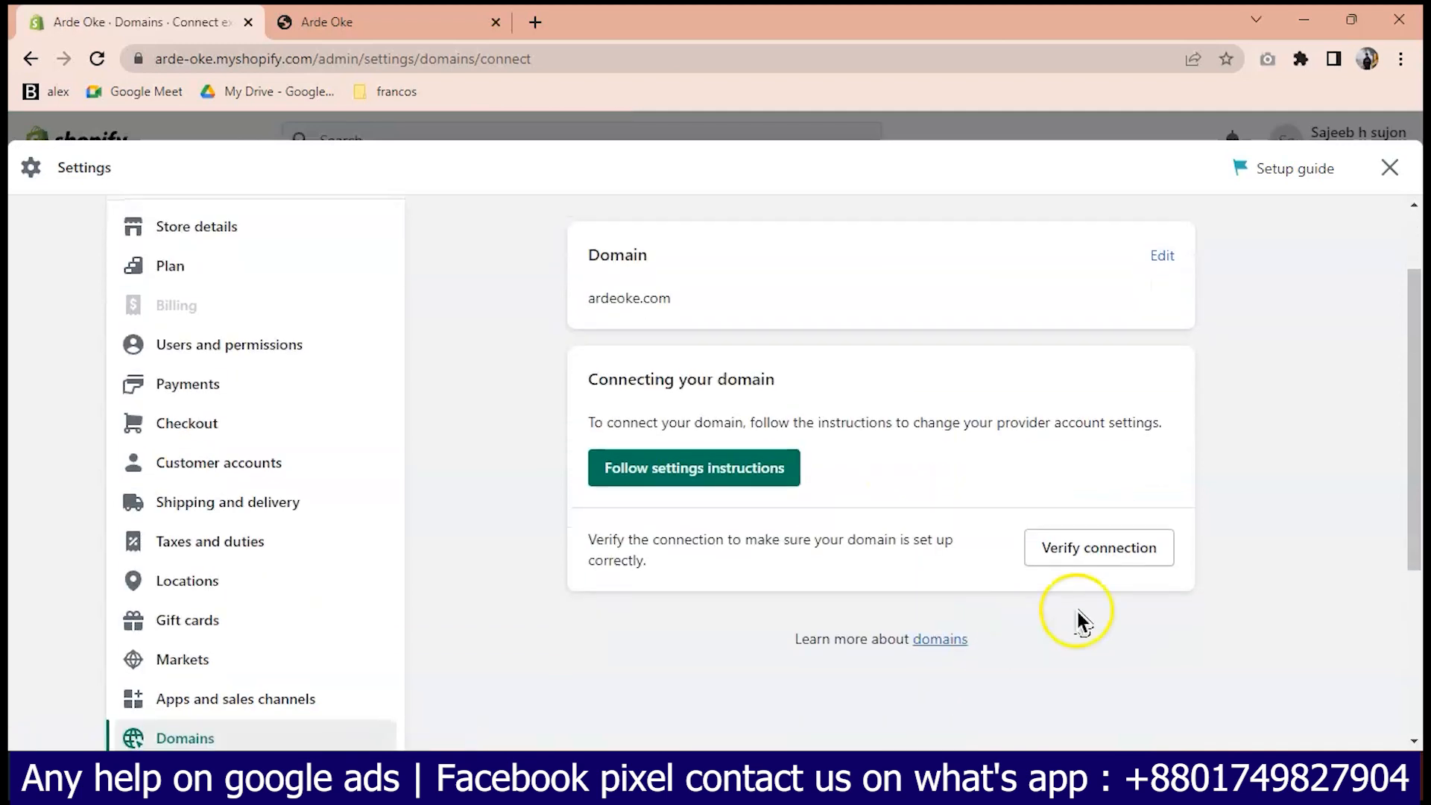
left_click(685, 477)
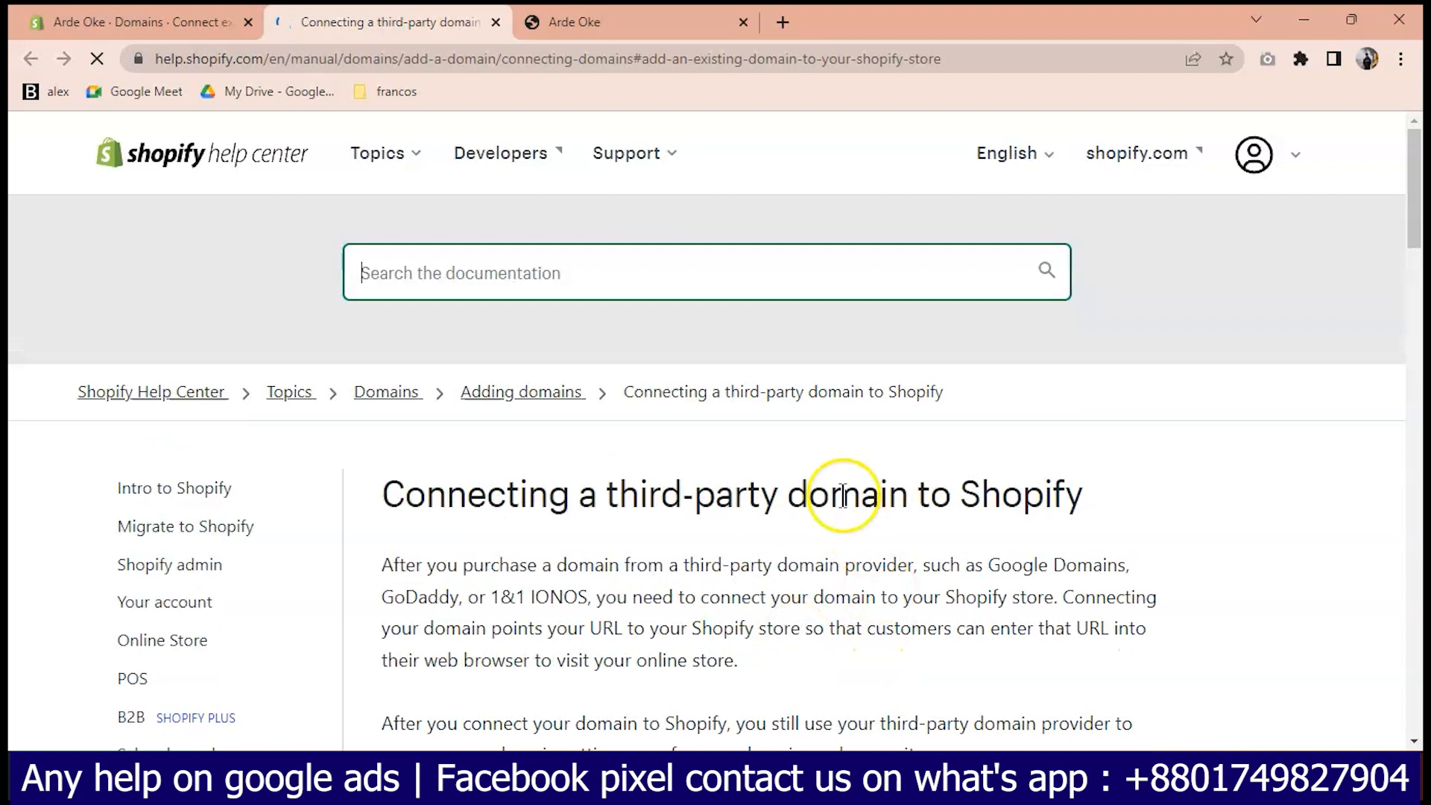
scroll(790, 499, "down", 3)
scroll(733, 500, "down", 6)
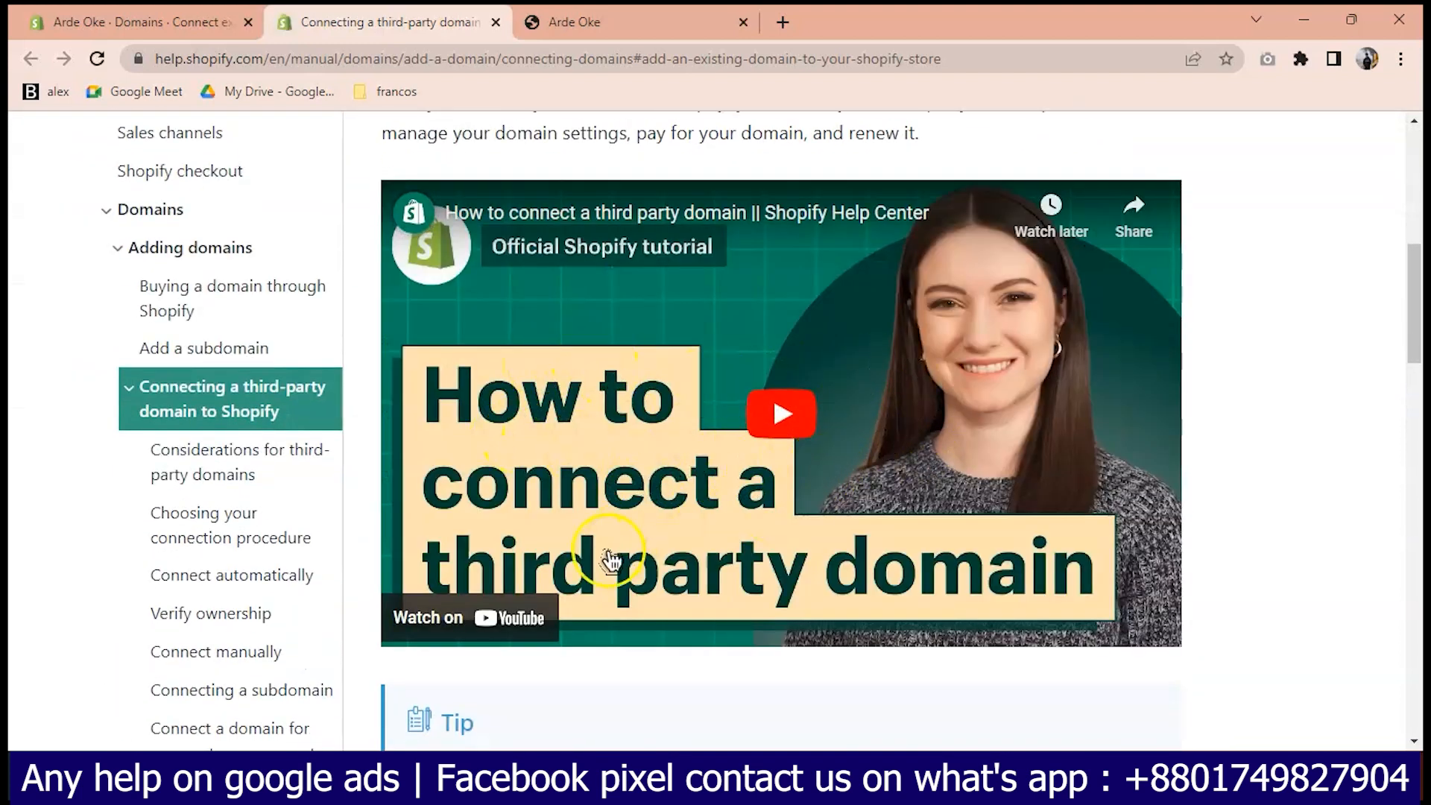
scroll(832, 555, "down", 15)
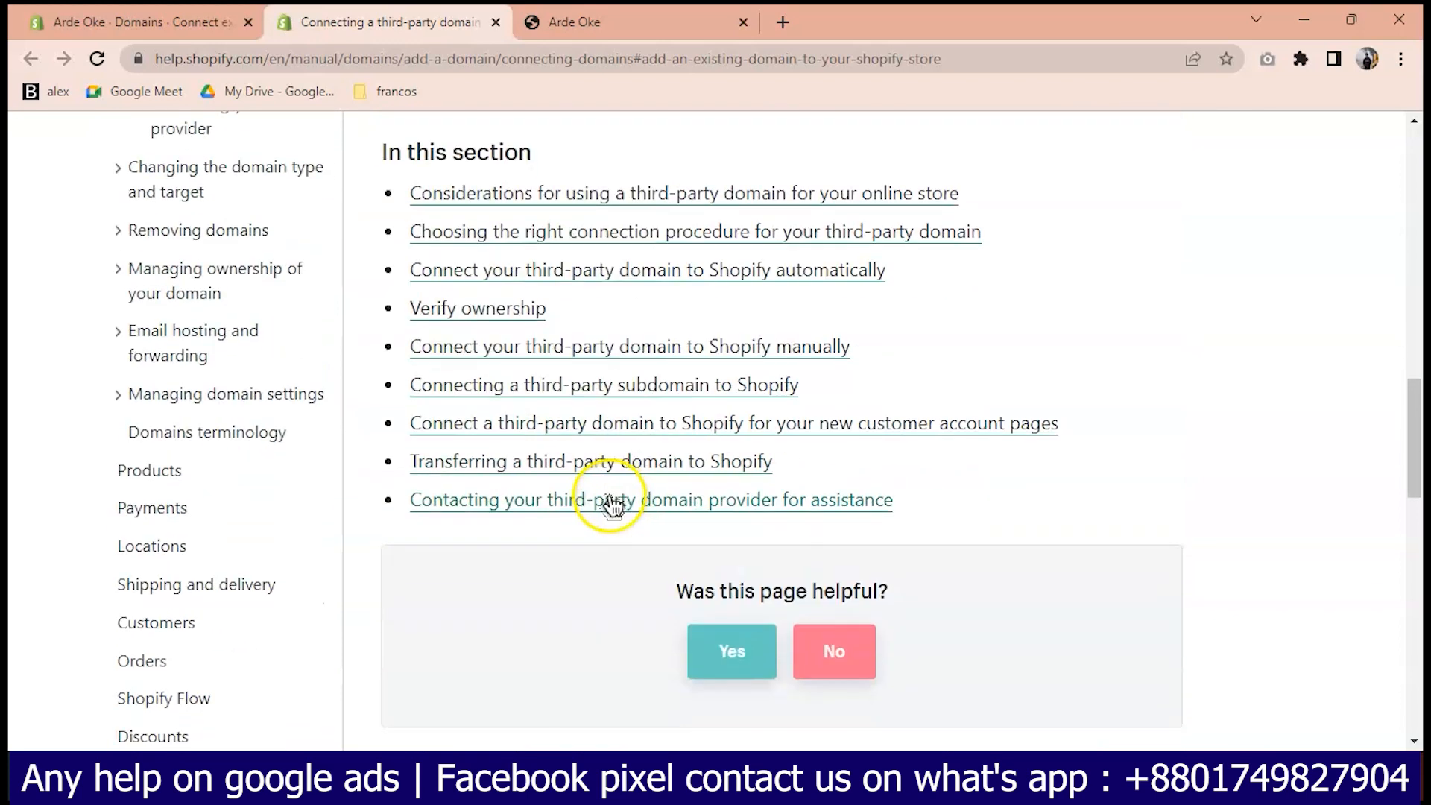
scroll(759, 414, "up", 15)
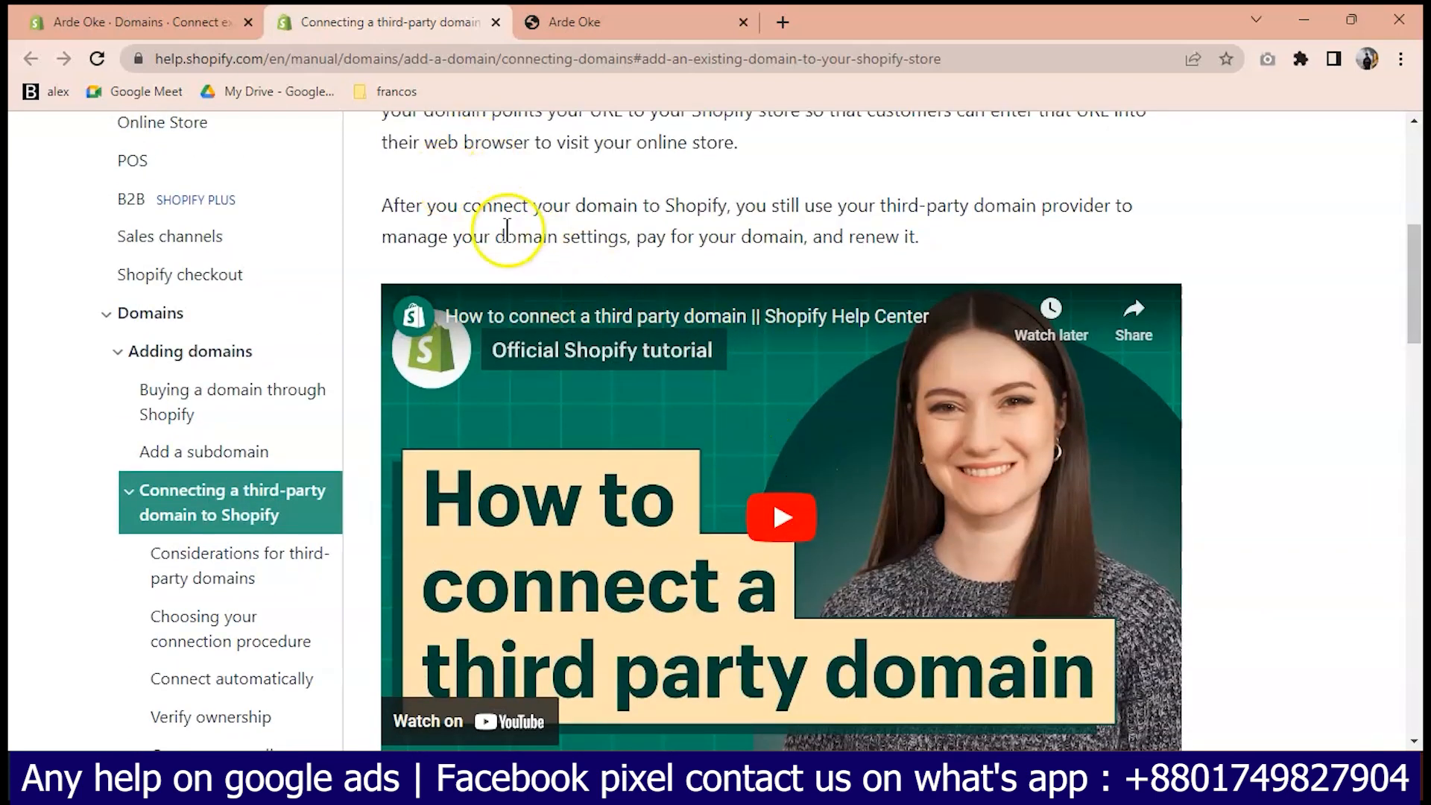
- Return to the store's domain settings, verify the ardeoke.com connection and examine the A record's current and required values
left_click(205, 22)
left_click(1102, 553)
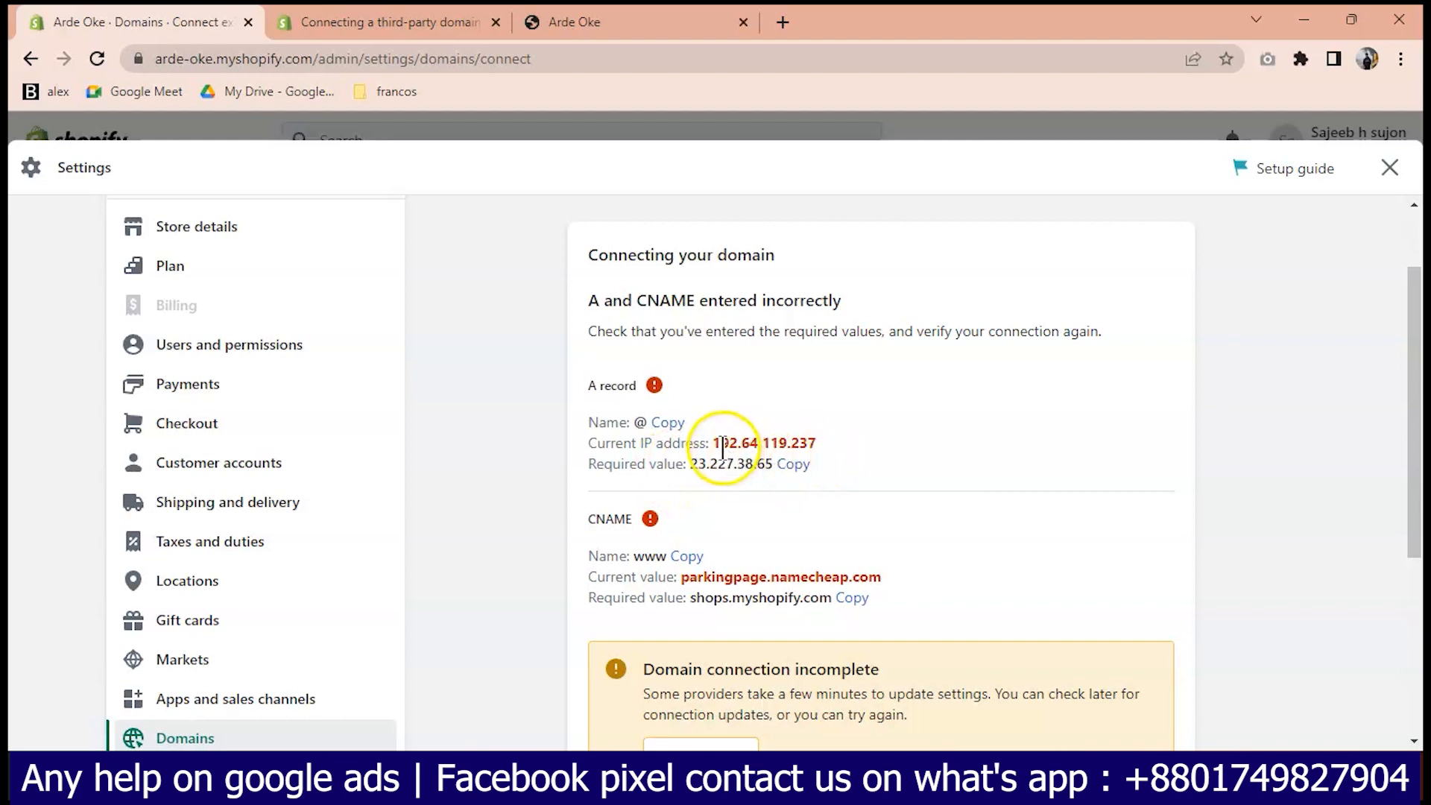
left_click_drag(776, 444, 812, 445)
left_click(836, 448)
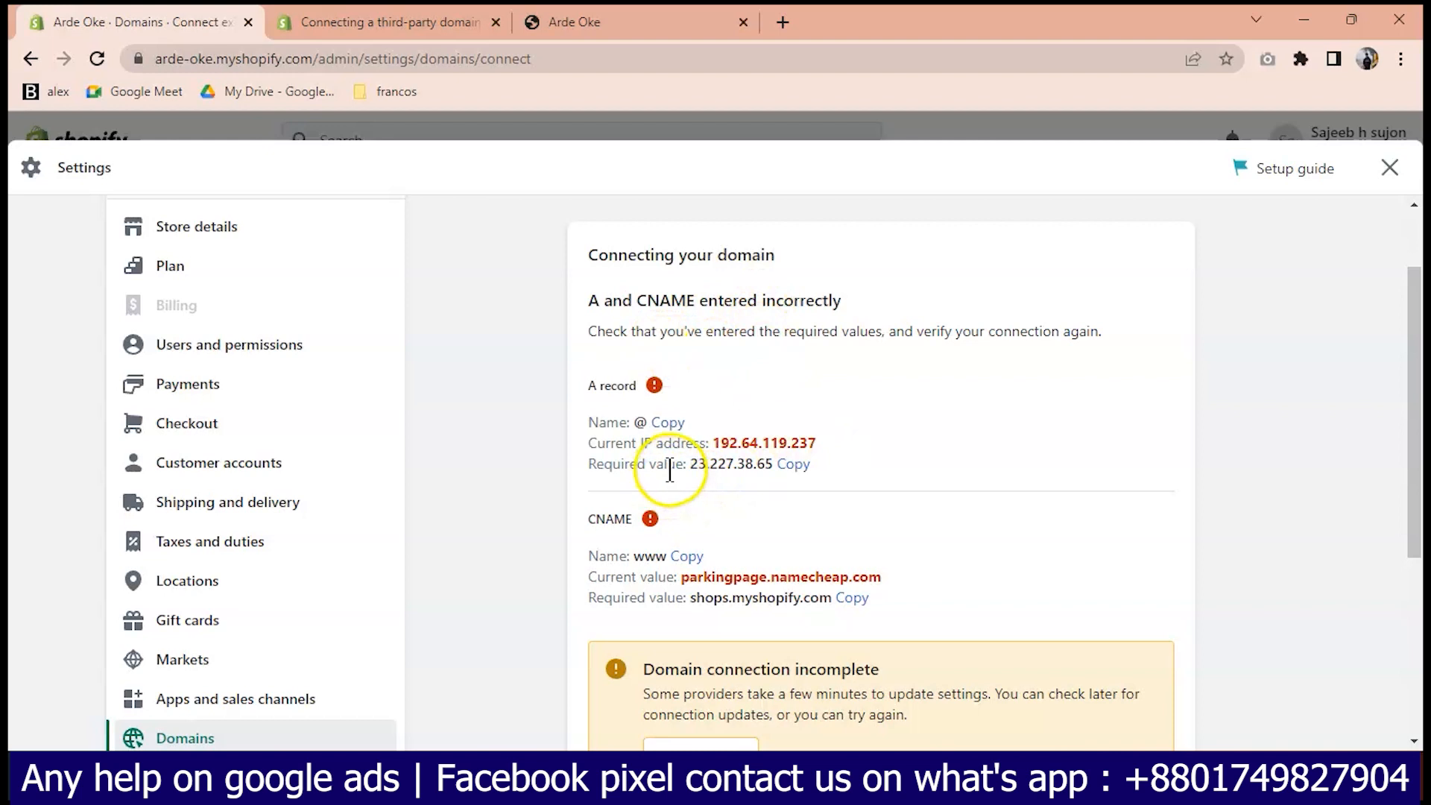
left_click_drag(773, 465, 775, 465)
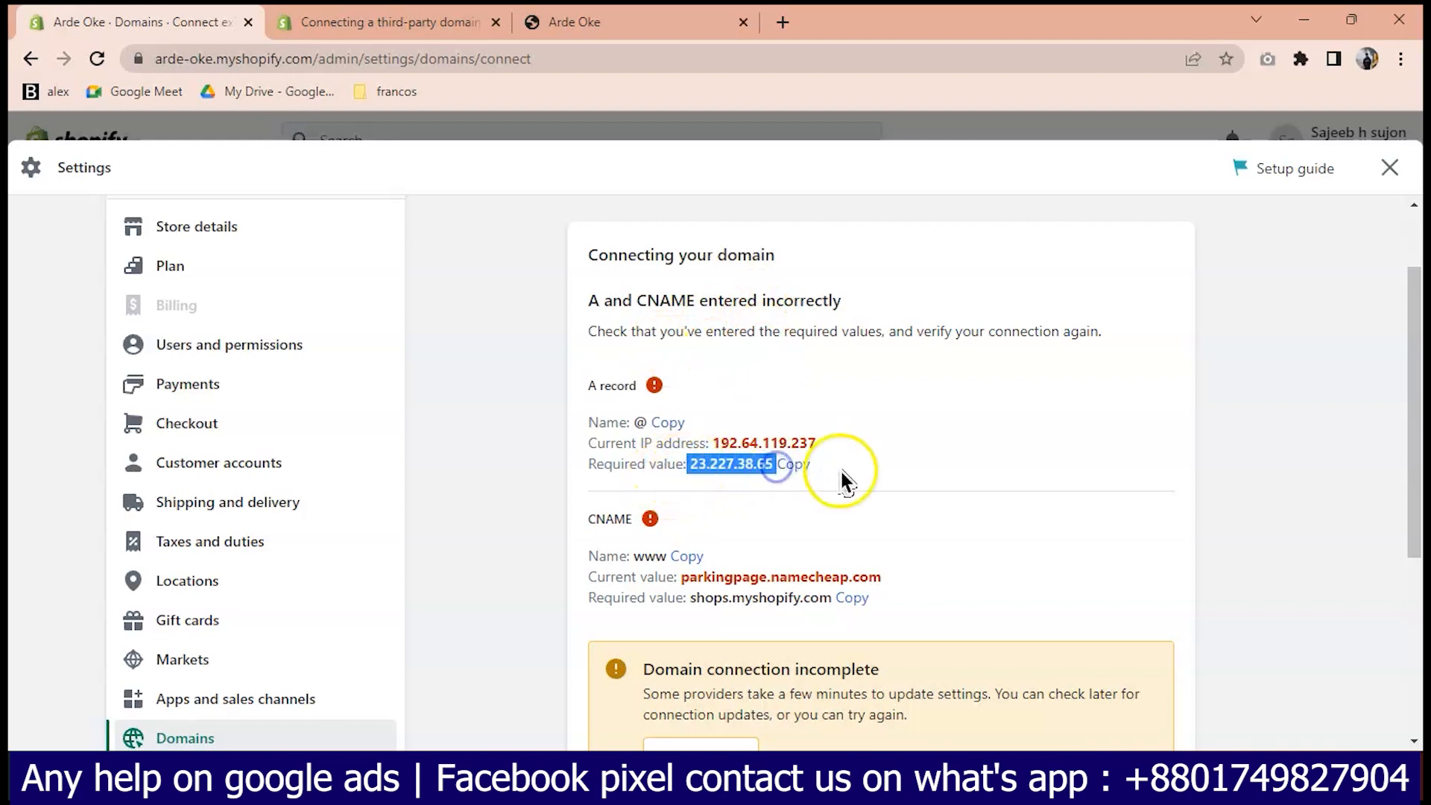
scroll(887, 526, "down", 1)
scroll(857, 506, "up", 1)
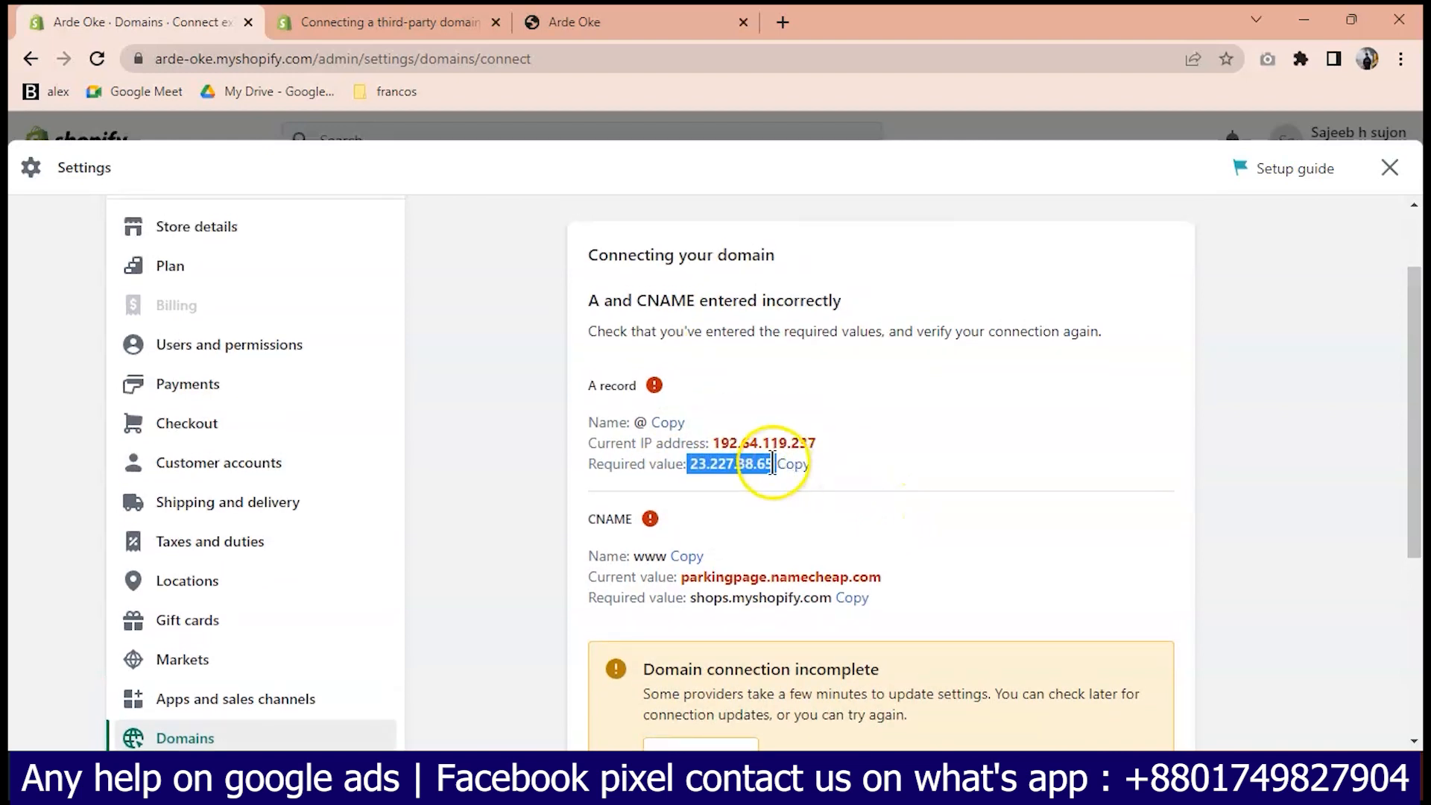
- Copy the A record's required value, 23.227.38.65, from the domain connection details
scroll(771, 469, "down", 5)
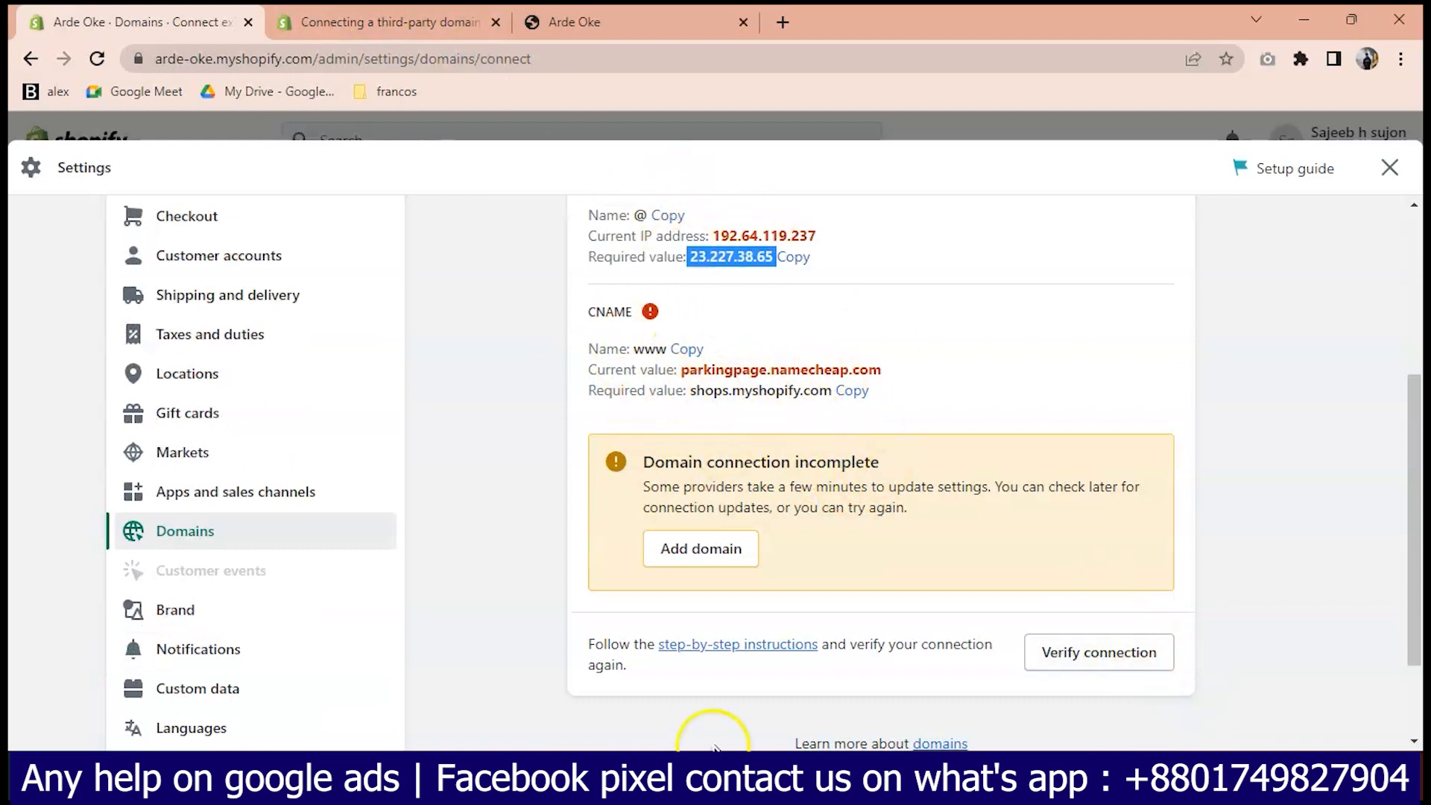
scroll(745, 339, "up", 2)
right_click(747, 359)
left_click(958, 325)
left_click(793, 360)
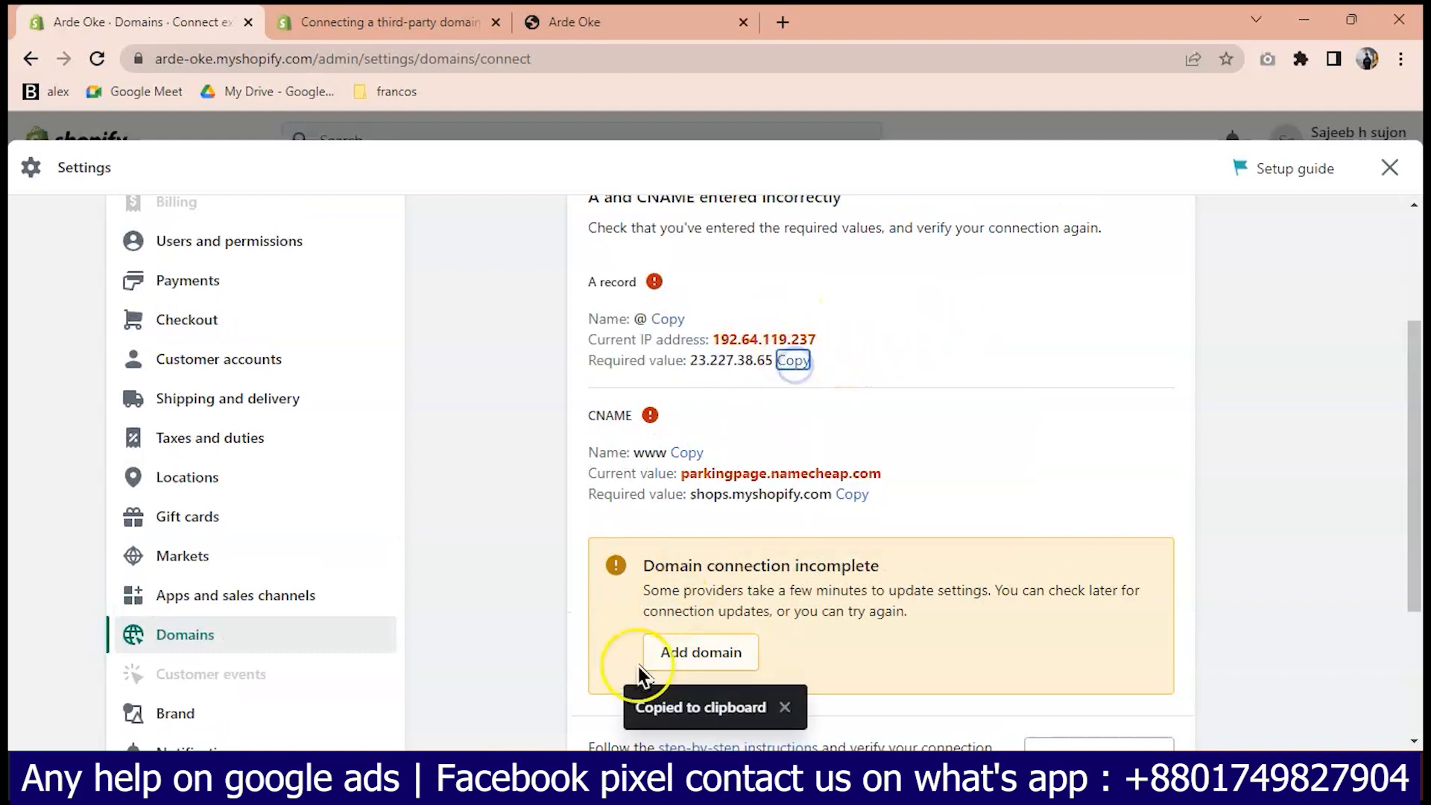
- Switch to the Namecheap account and open the Advanced DNS host records of ardeoke.com
left_click(400, 774)
left_click(1313, 401)
left_click(1312, 409)
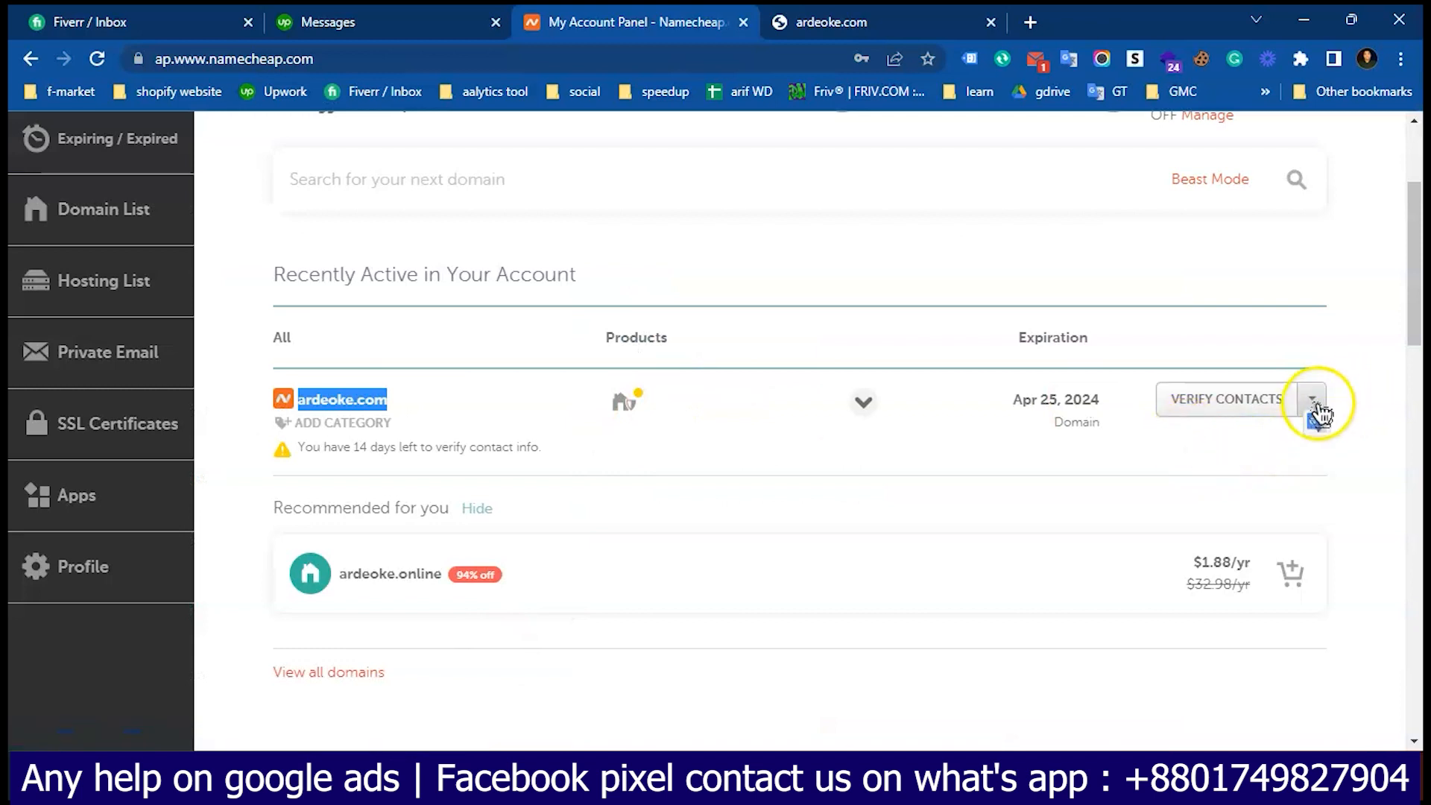
left_click(1211, 438)
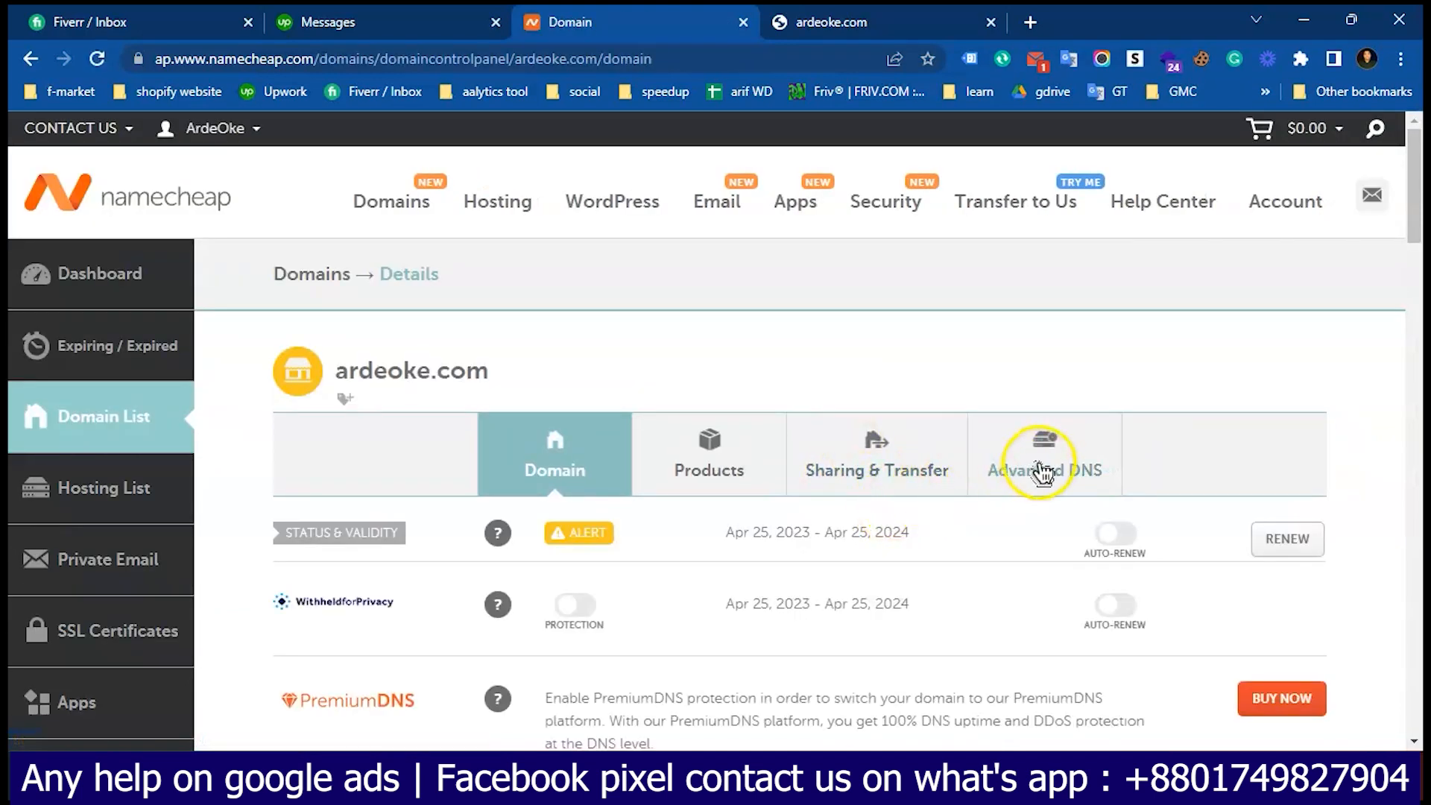
left_click(1041, 470)
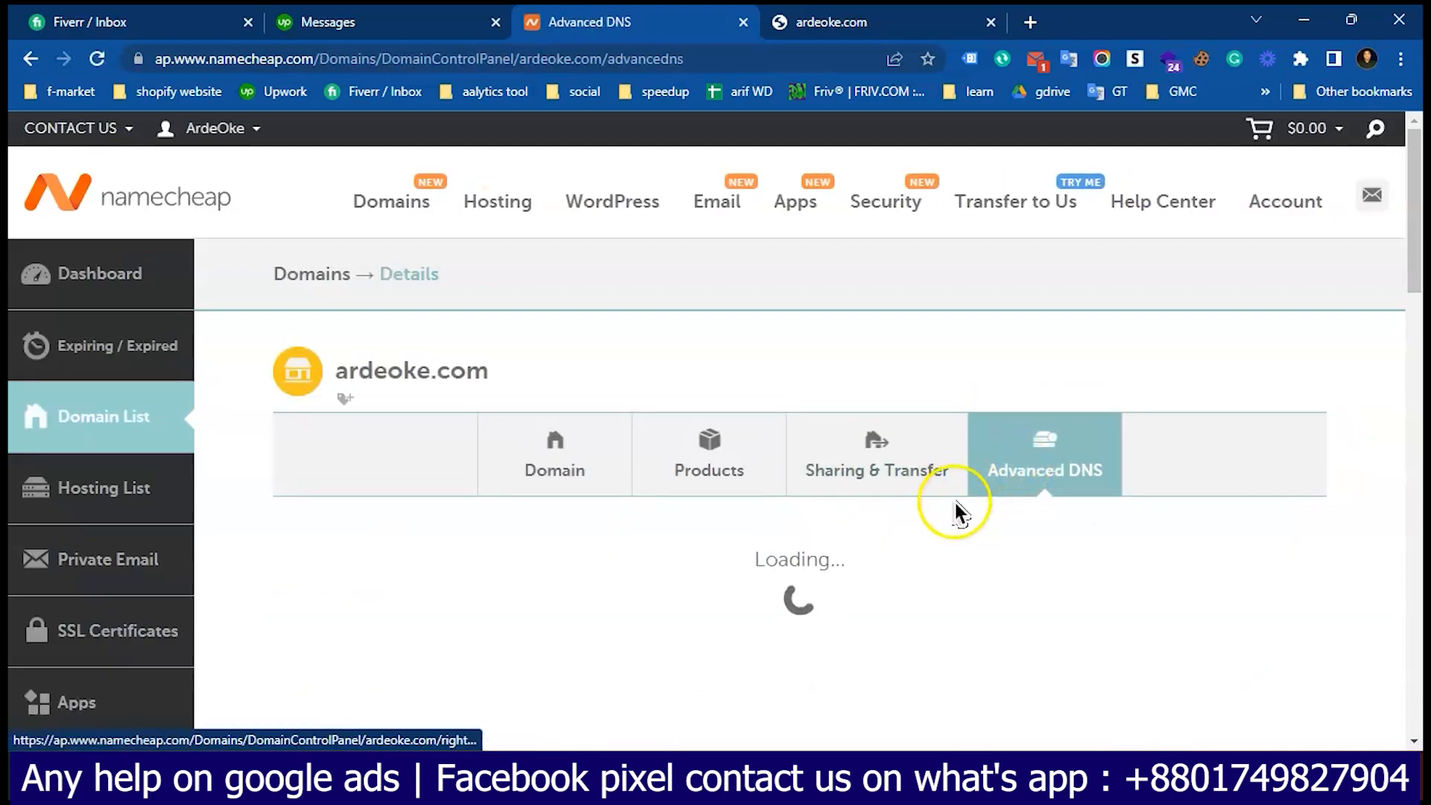
scroll(767, 627, "down", 2)
scroll(656, 569, "down", 4)
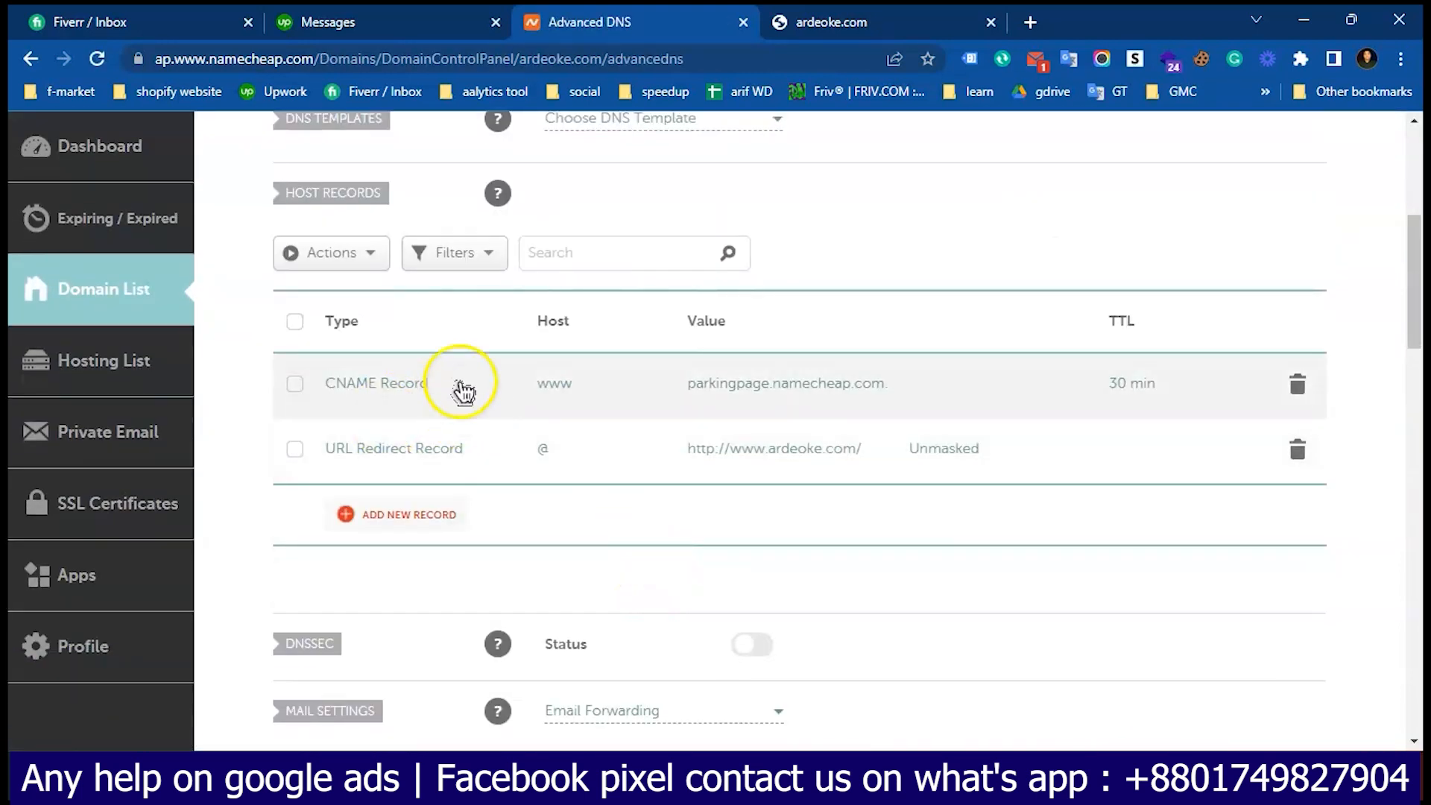
left_click(411, 395)
scroll(409, 494, "up", 1)
scroll(409, 511, "down", 3)
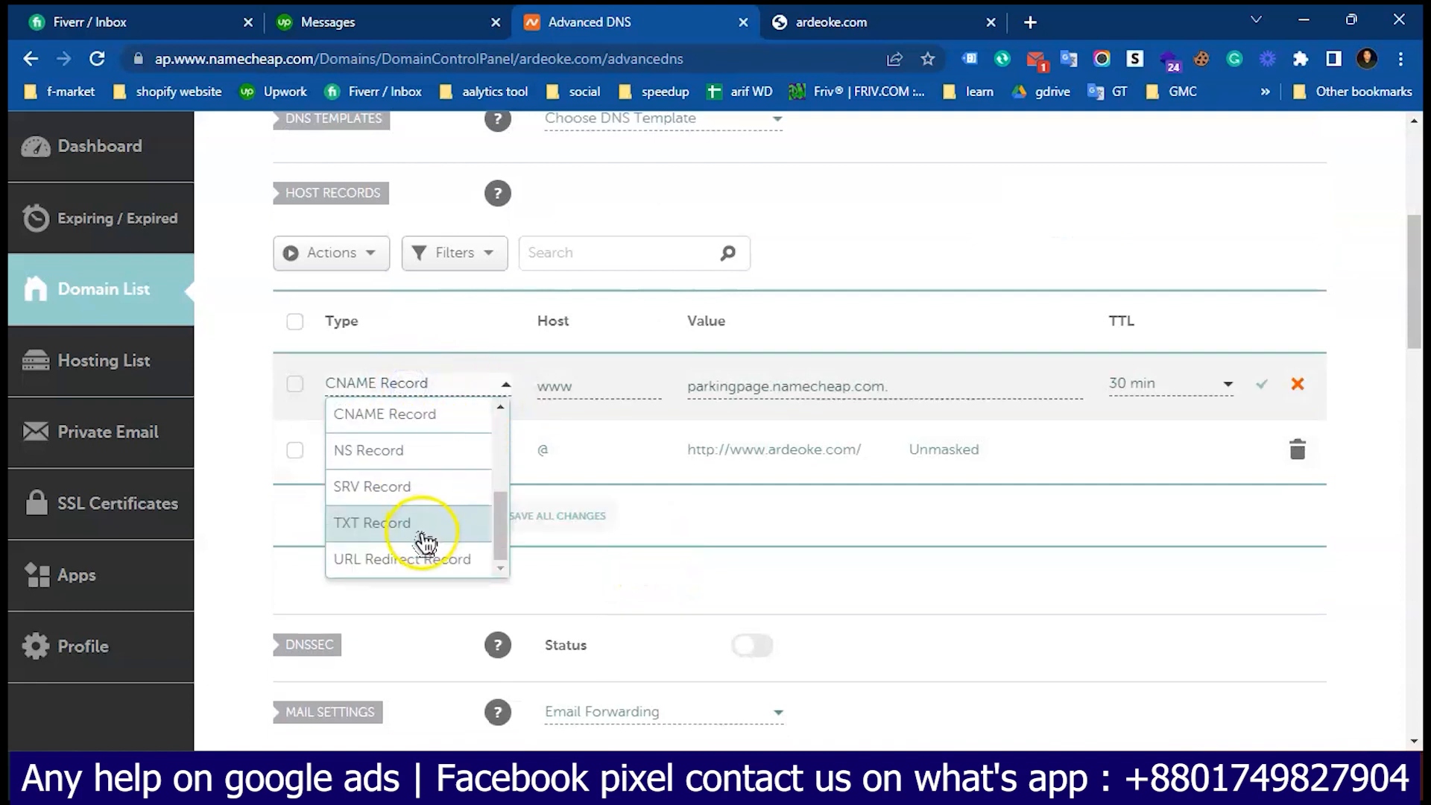
left_click(410, 453)
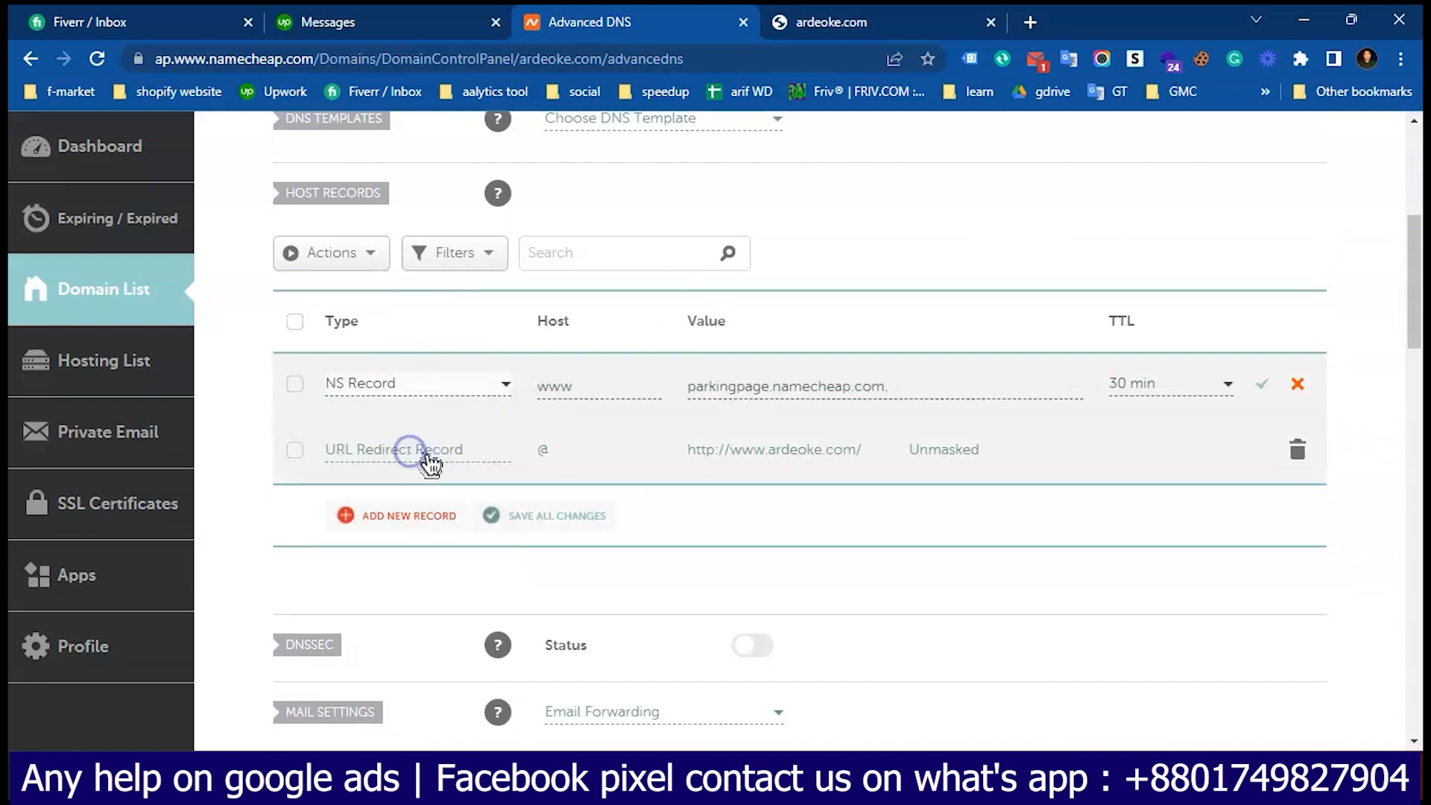
left_click(581, 386)
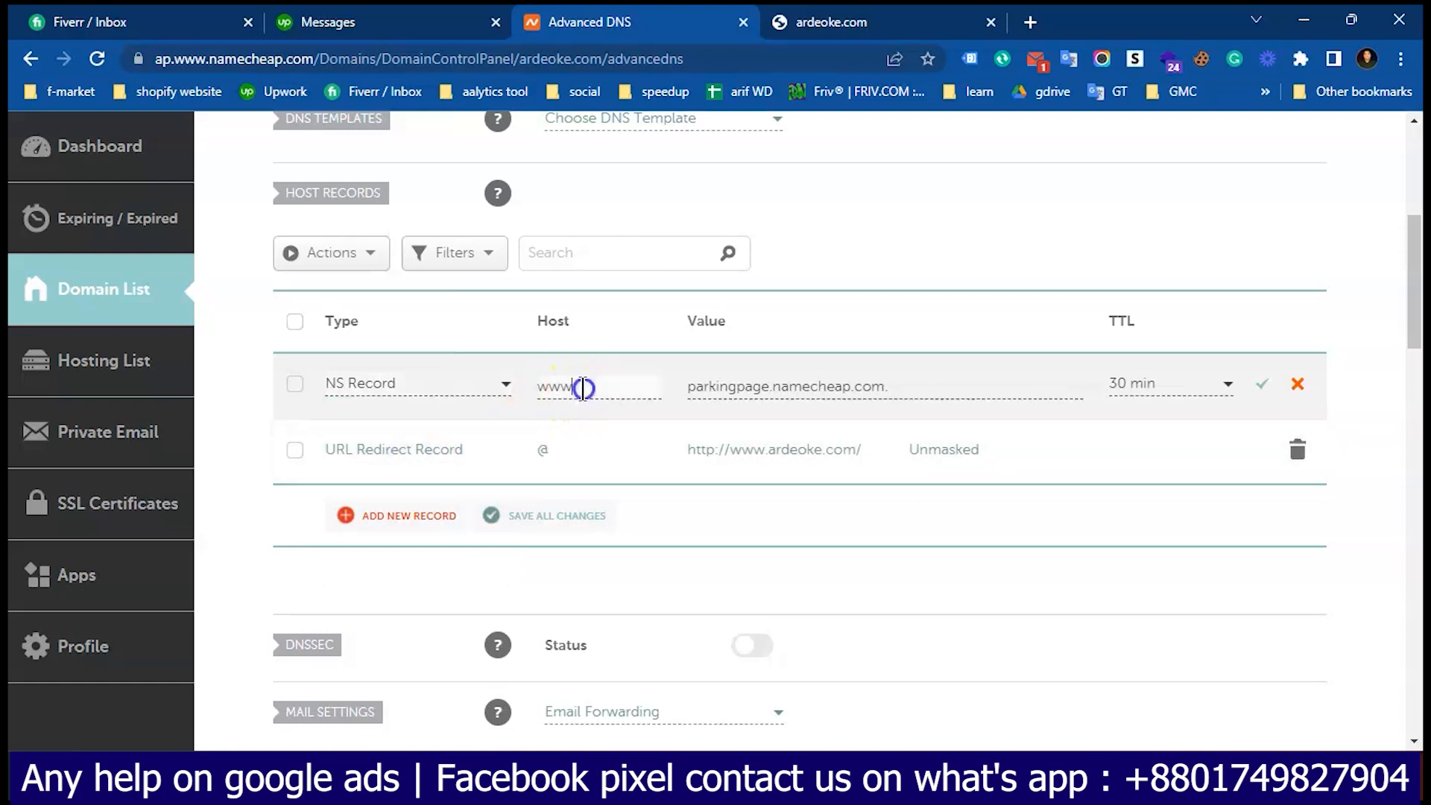
left_click(439, 388)
left_click(439, 388)
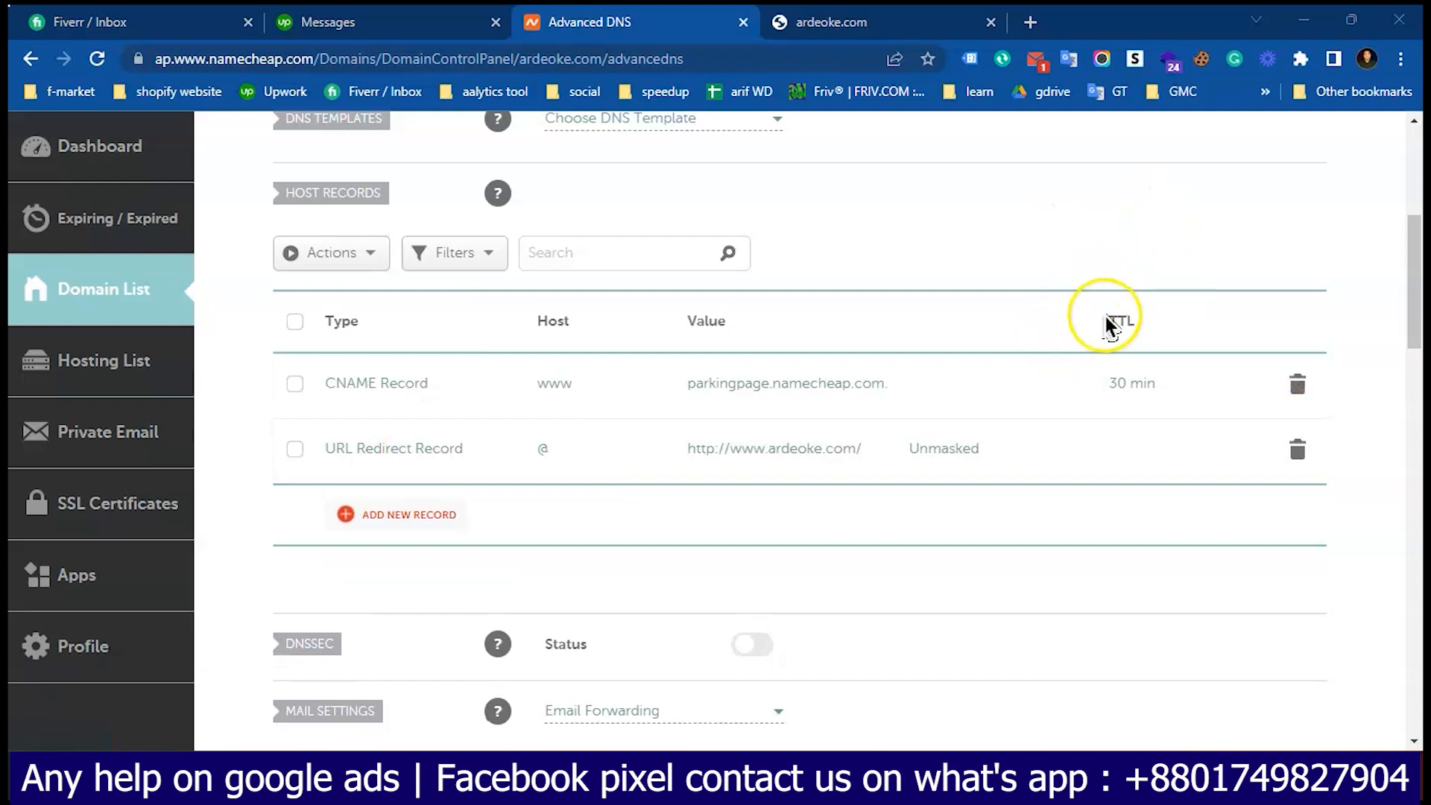
- Try to set the @ URL Redirect Record's value to 23.227.38.65
scroll(1106, 316, "up", 3)
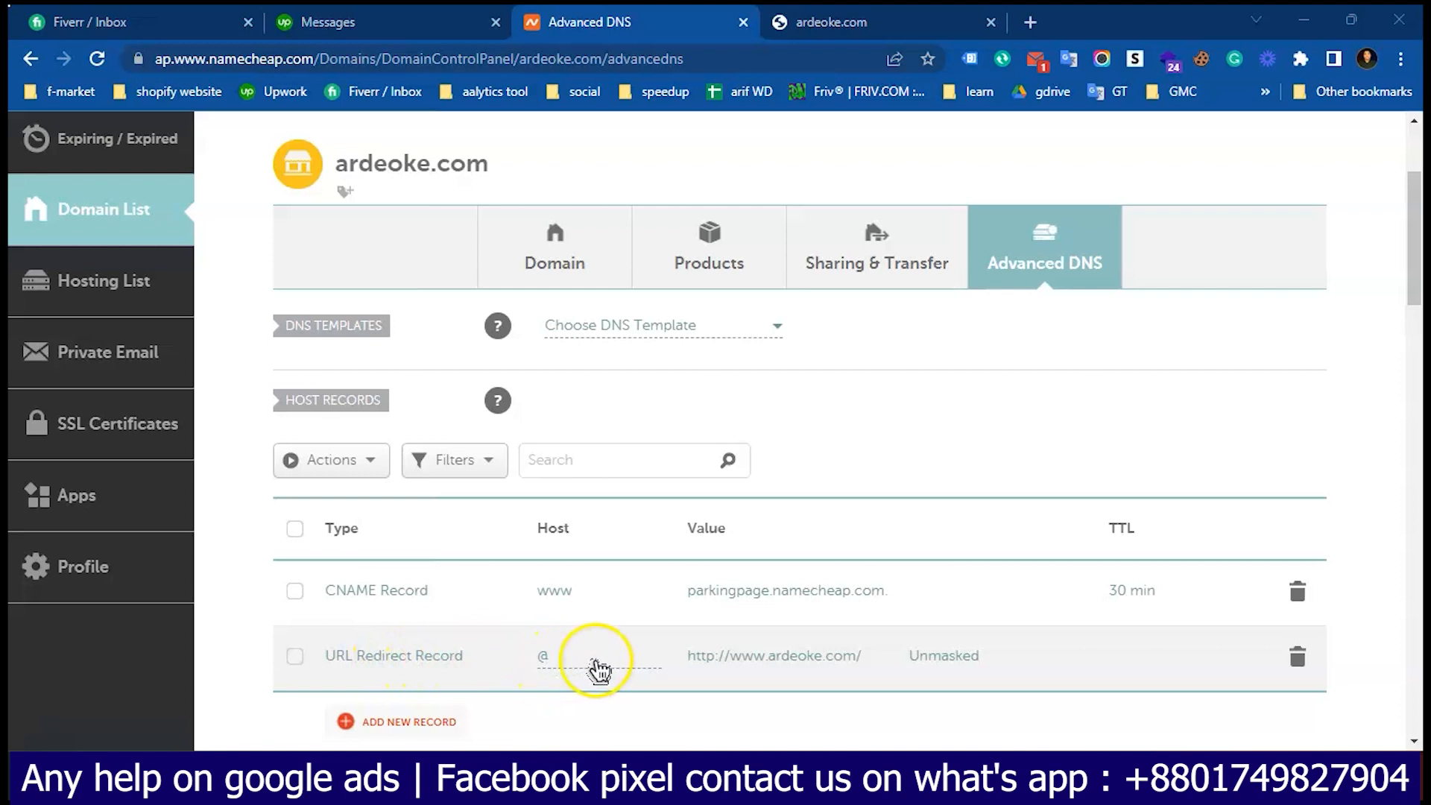
left_click(756, 656)
left_click(404, 668)
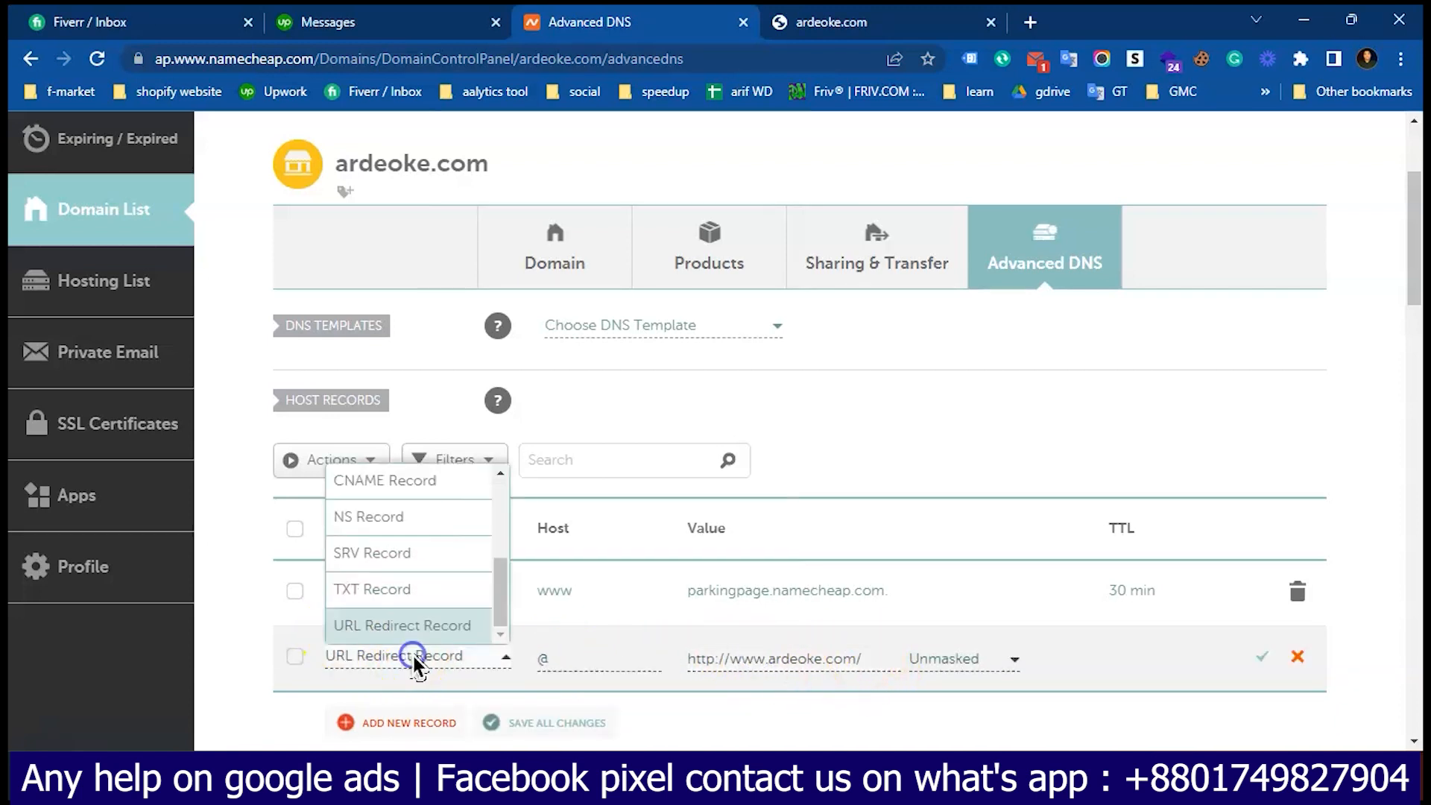
scroll(646, 504, "down", 3)
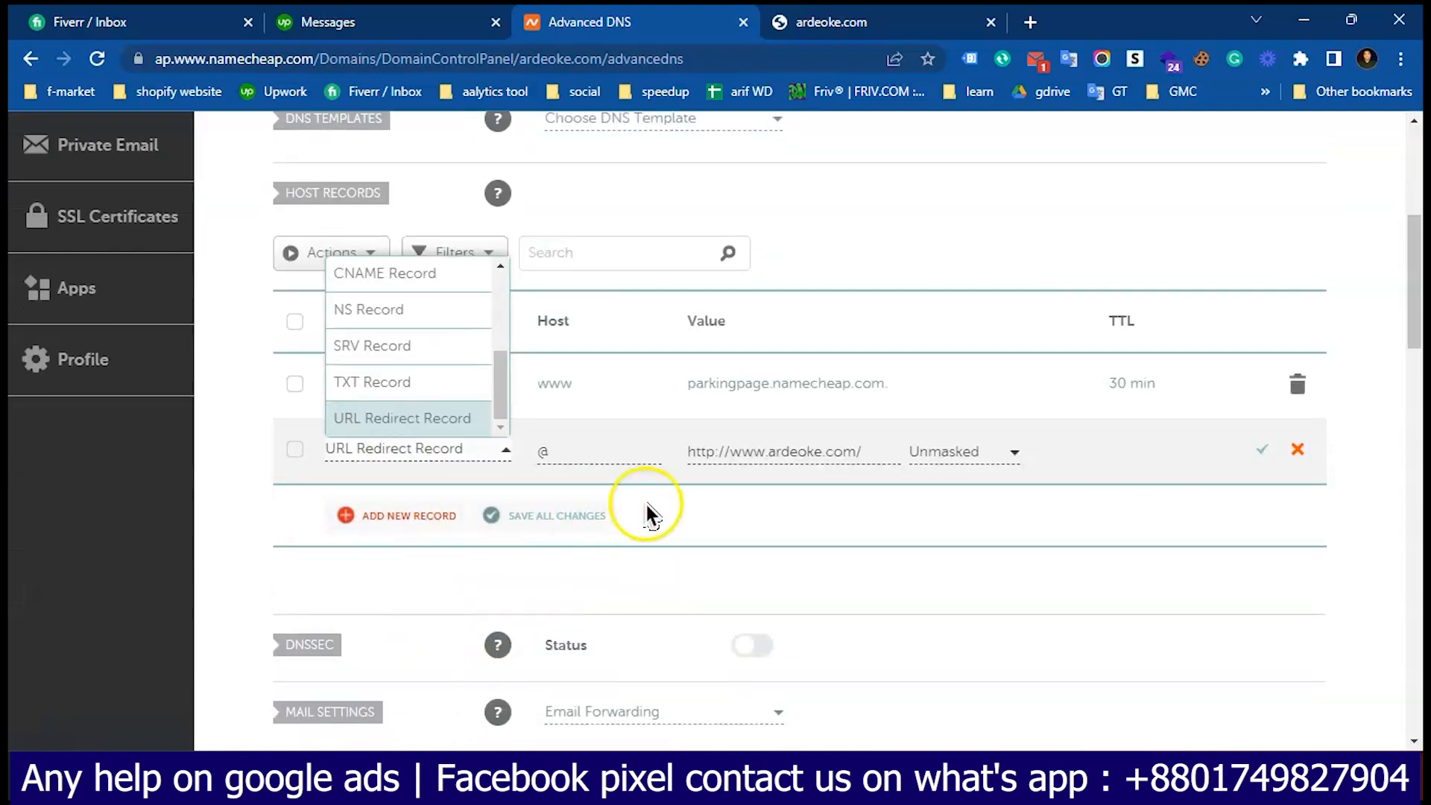
left_click(588, 438)
left_click(952, 456)
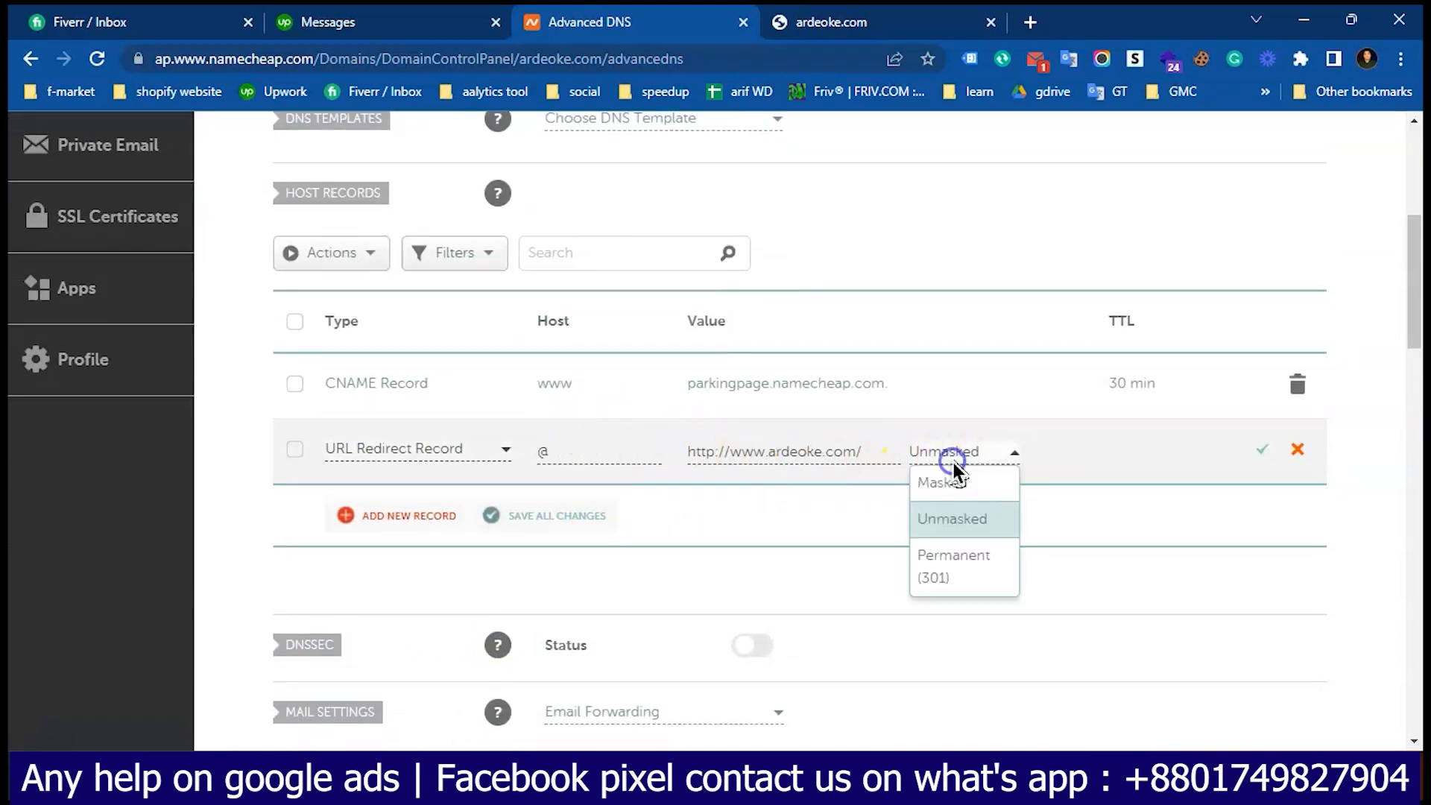
left_click(1097, 589)
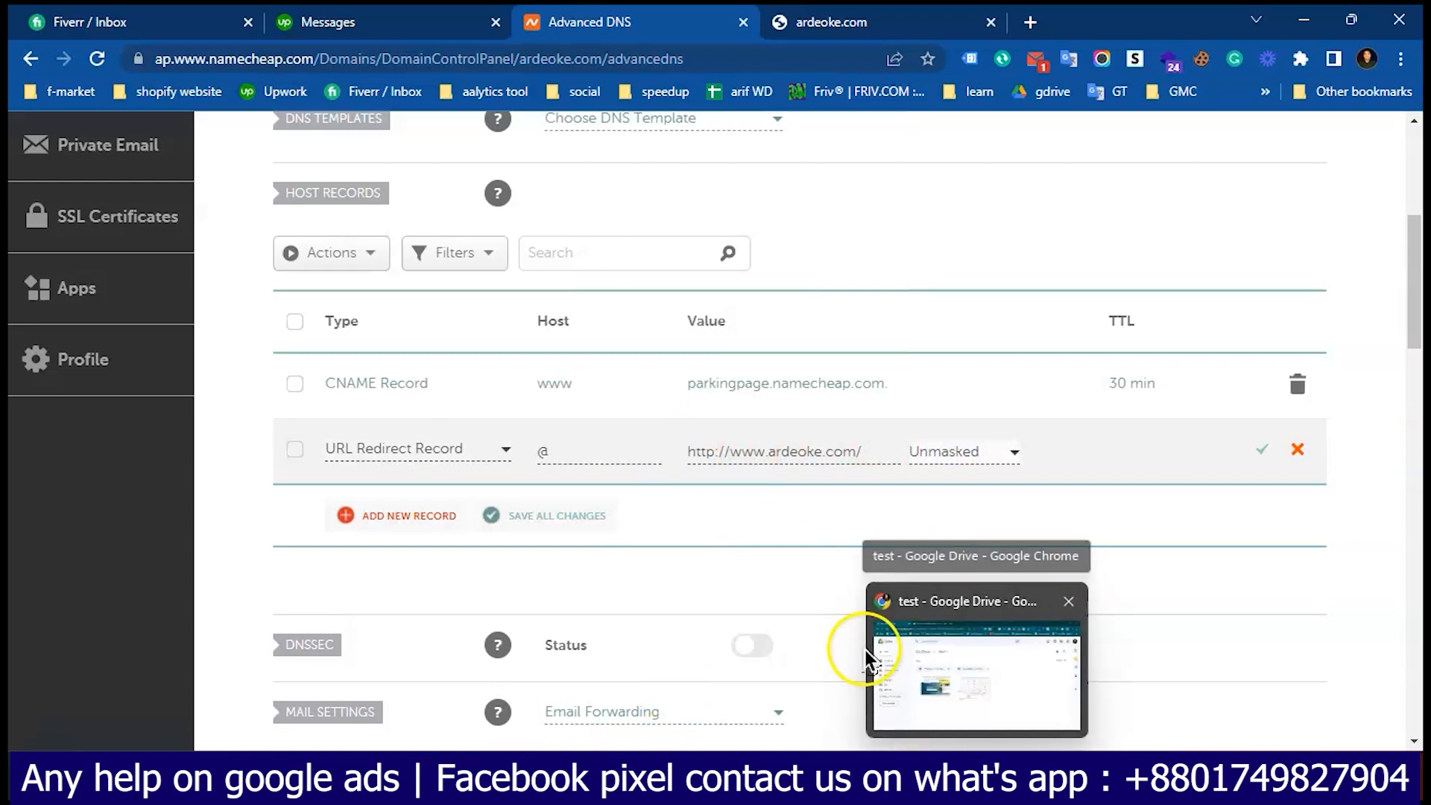
key("ctrl+a")
key("ctrl+v")
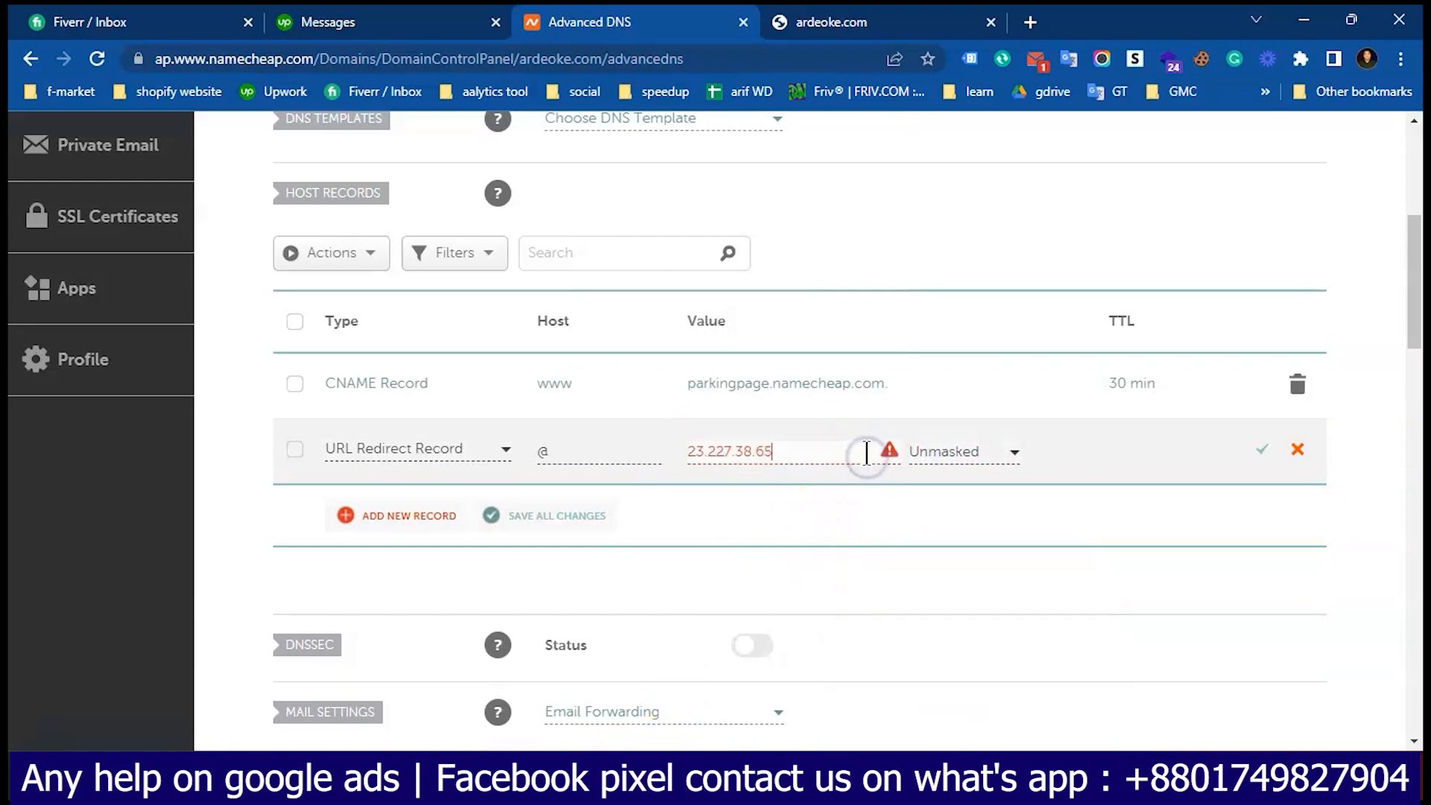
- Set the www CNAME record's value to shops.myshopify.com and change the @ record's type to A Record
left_click(872, 391)
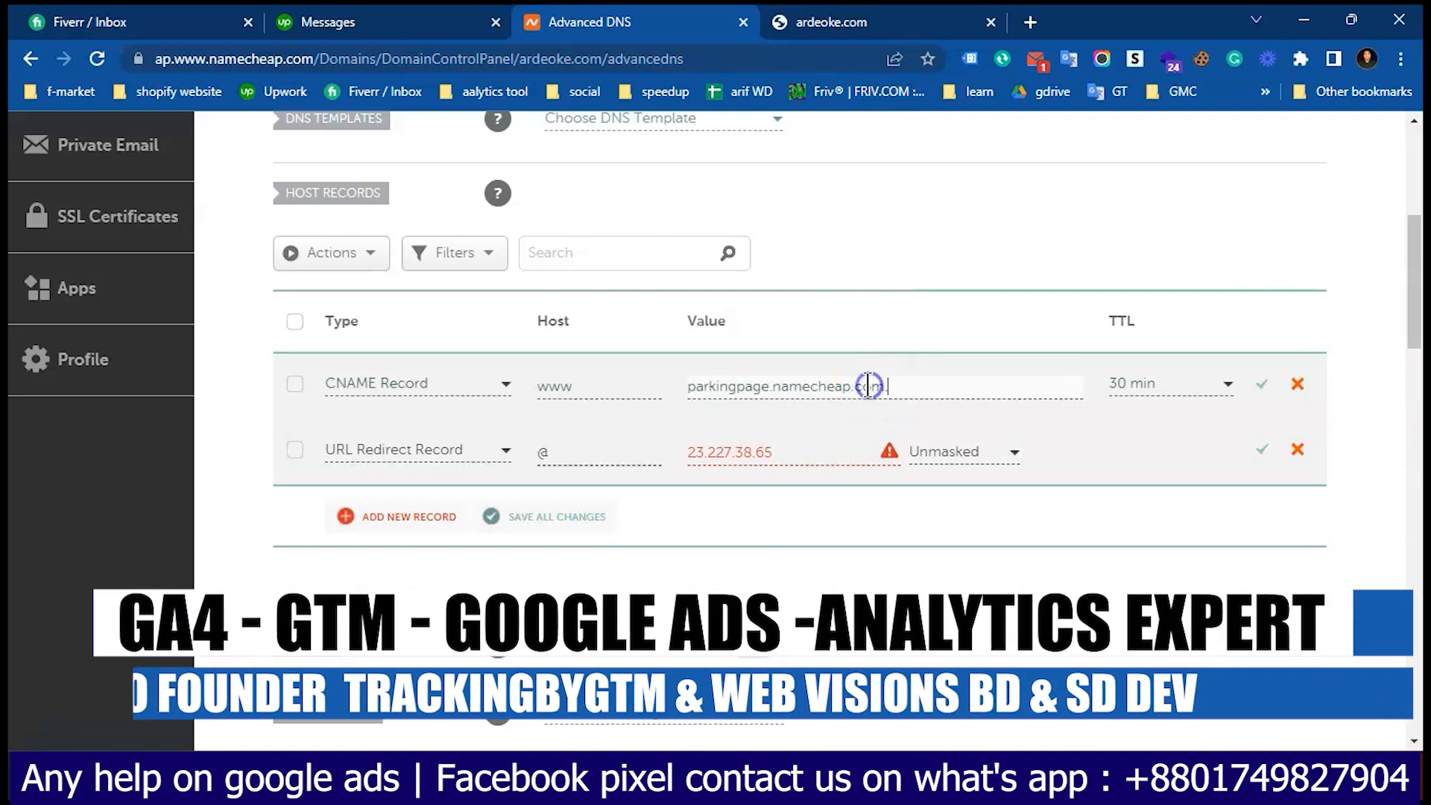
triple_click(762, 382)
type("shops.myshopify.com")
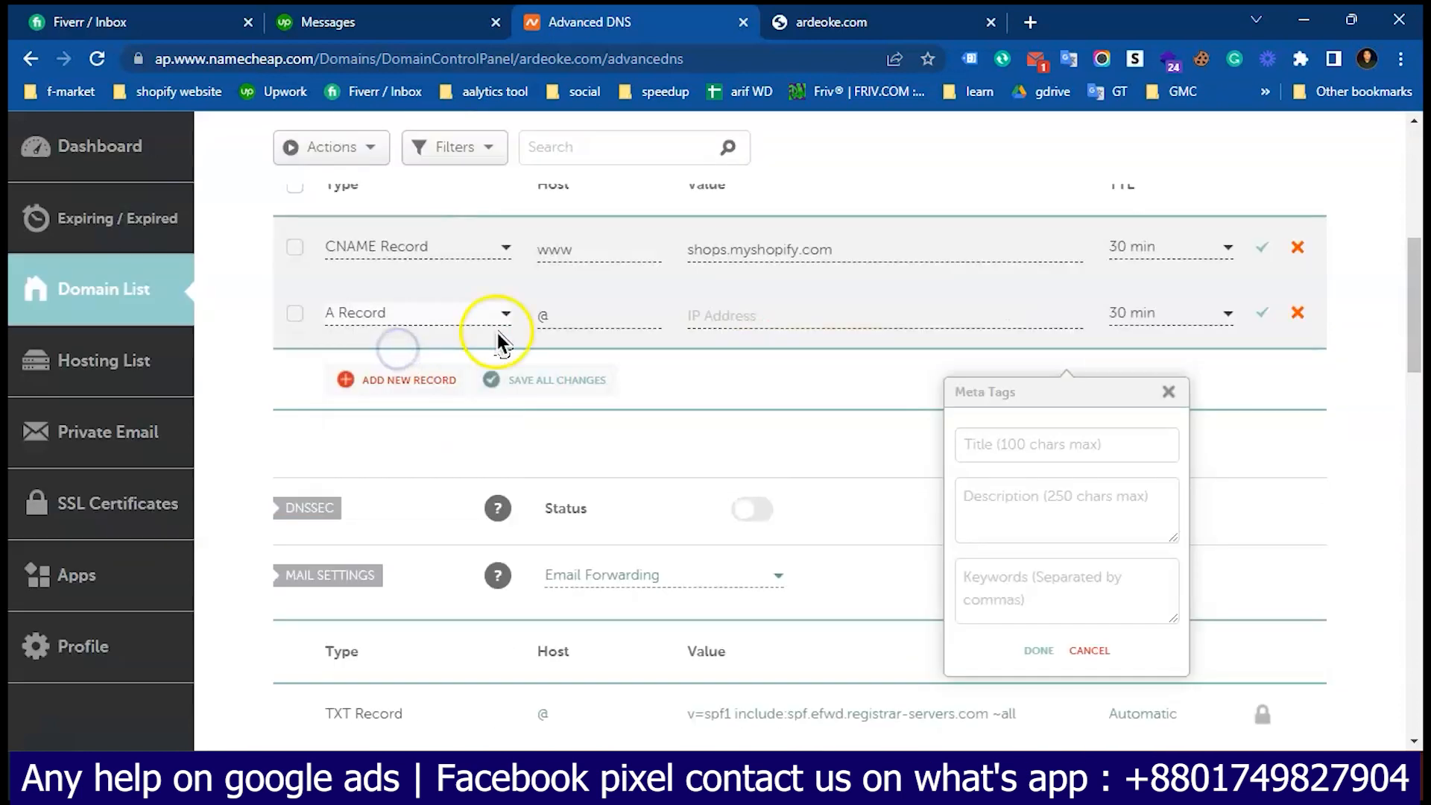
- Enter 23.227.38.65 as the IP address of the @ A Record and save that record
left_click(734, 316)
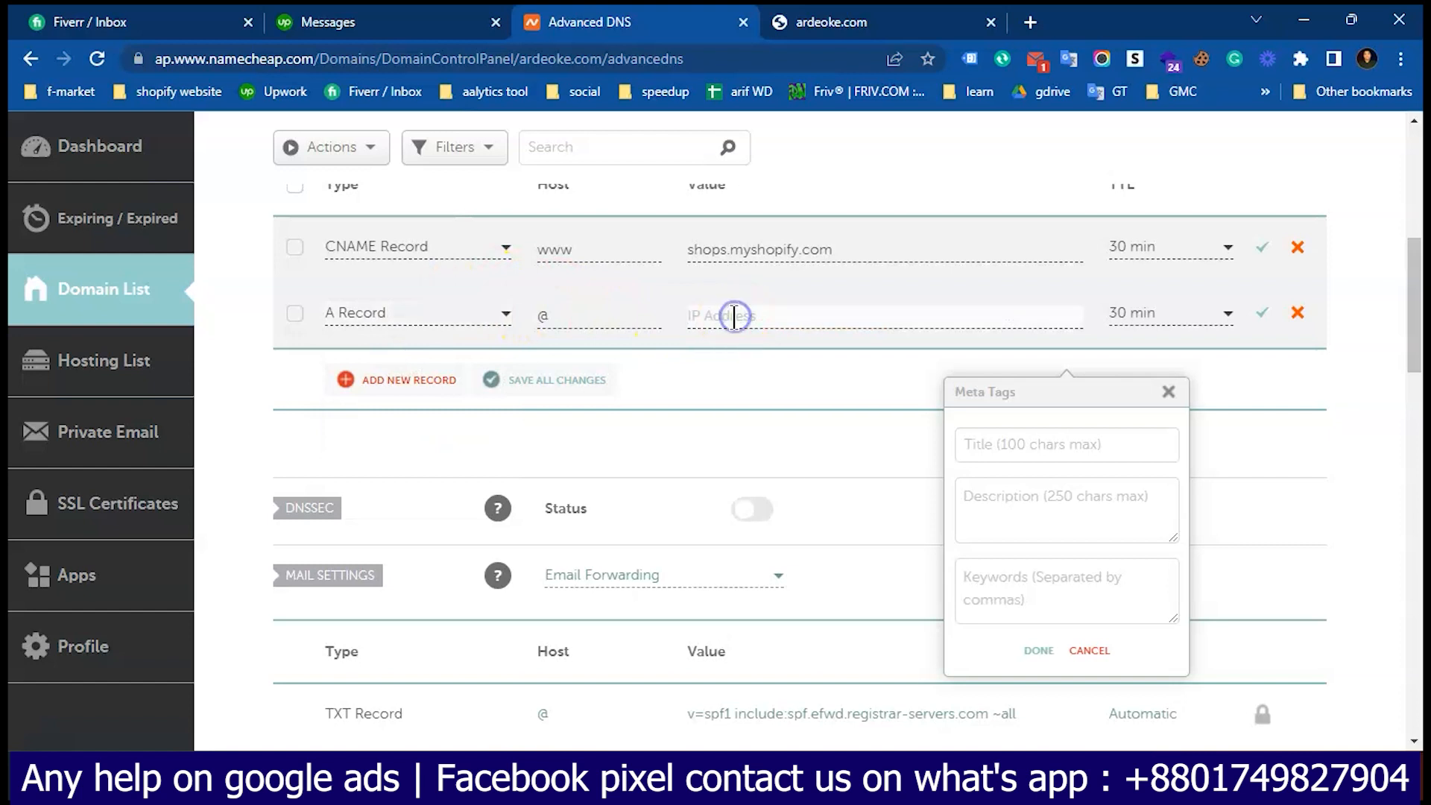
left_click(851, 353)
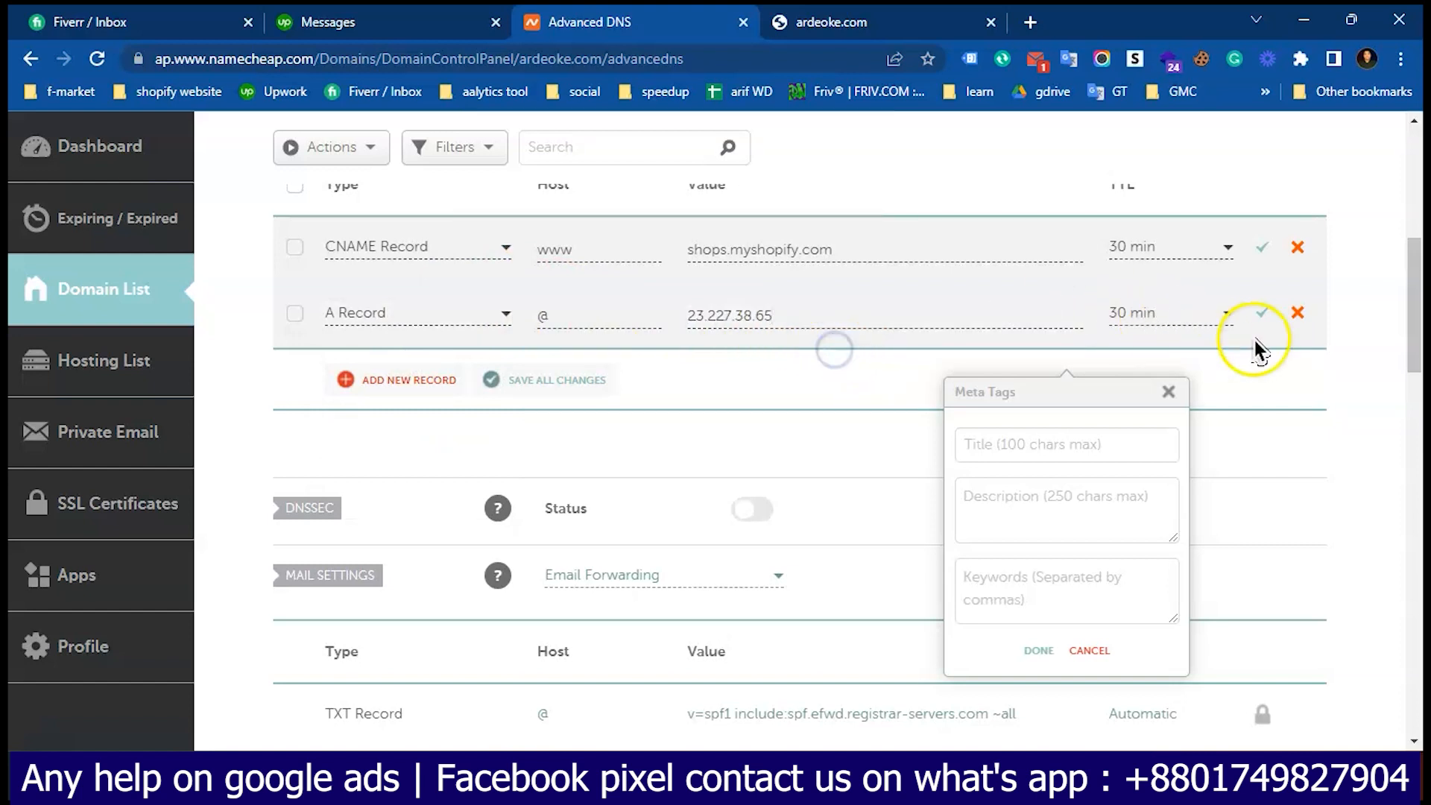
left_click(1261, 313)
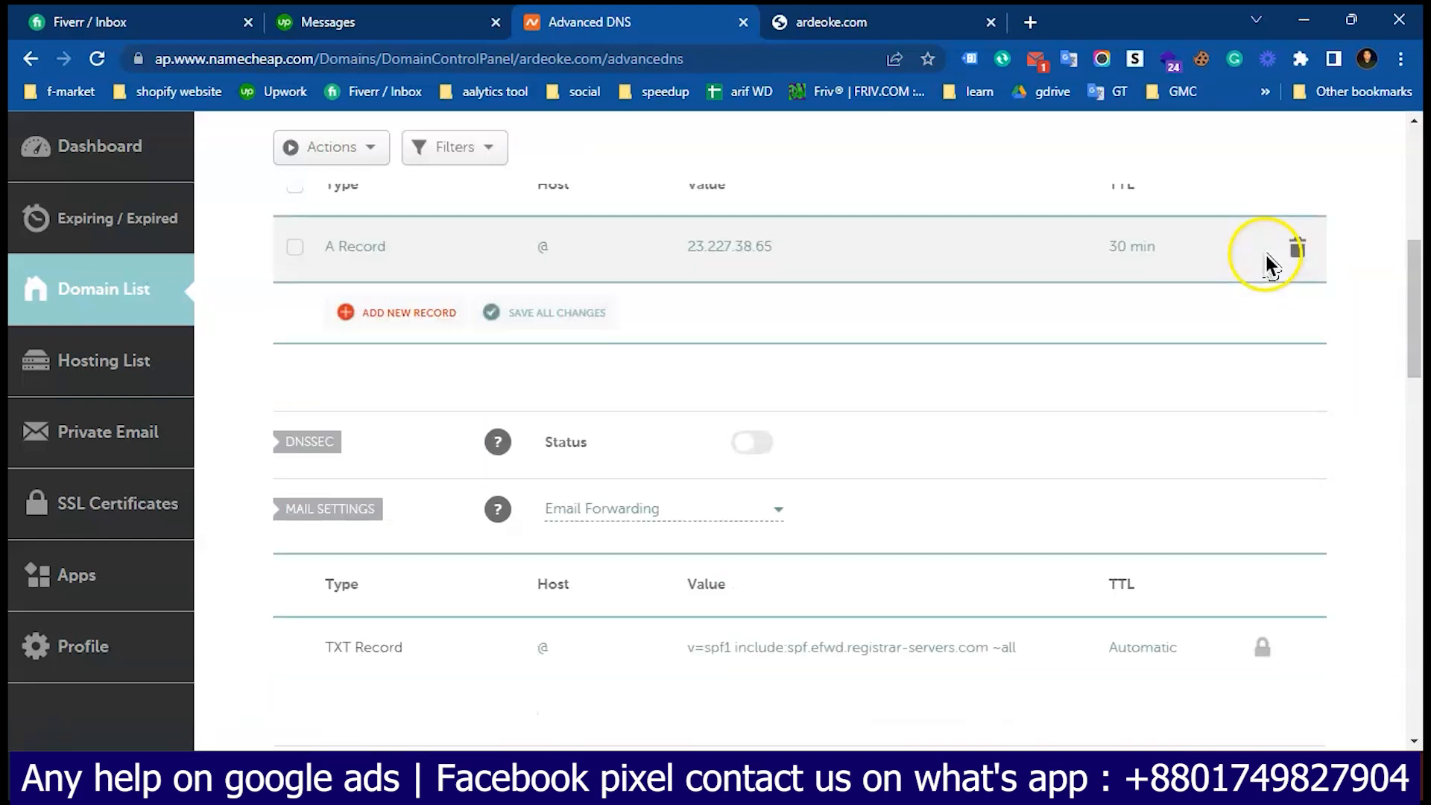
scroll(1022, 287, "up", 3)
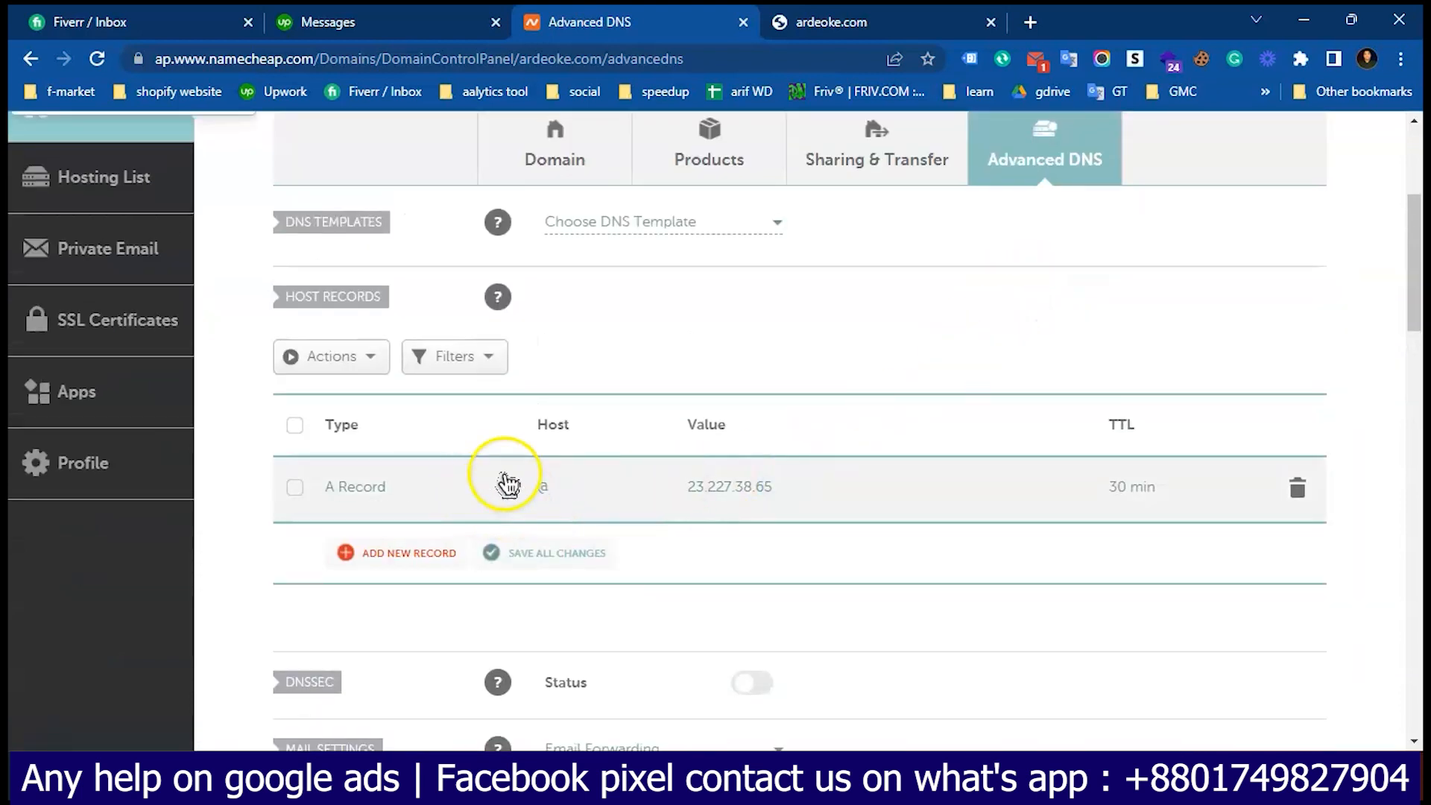
- Add a new host record to ardeoke.com and set its type to CNAME Record
left_click(396, 564)
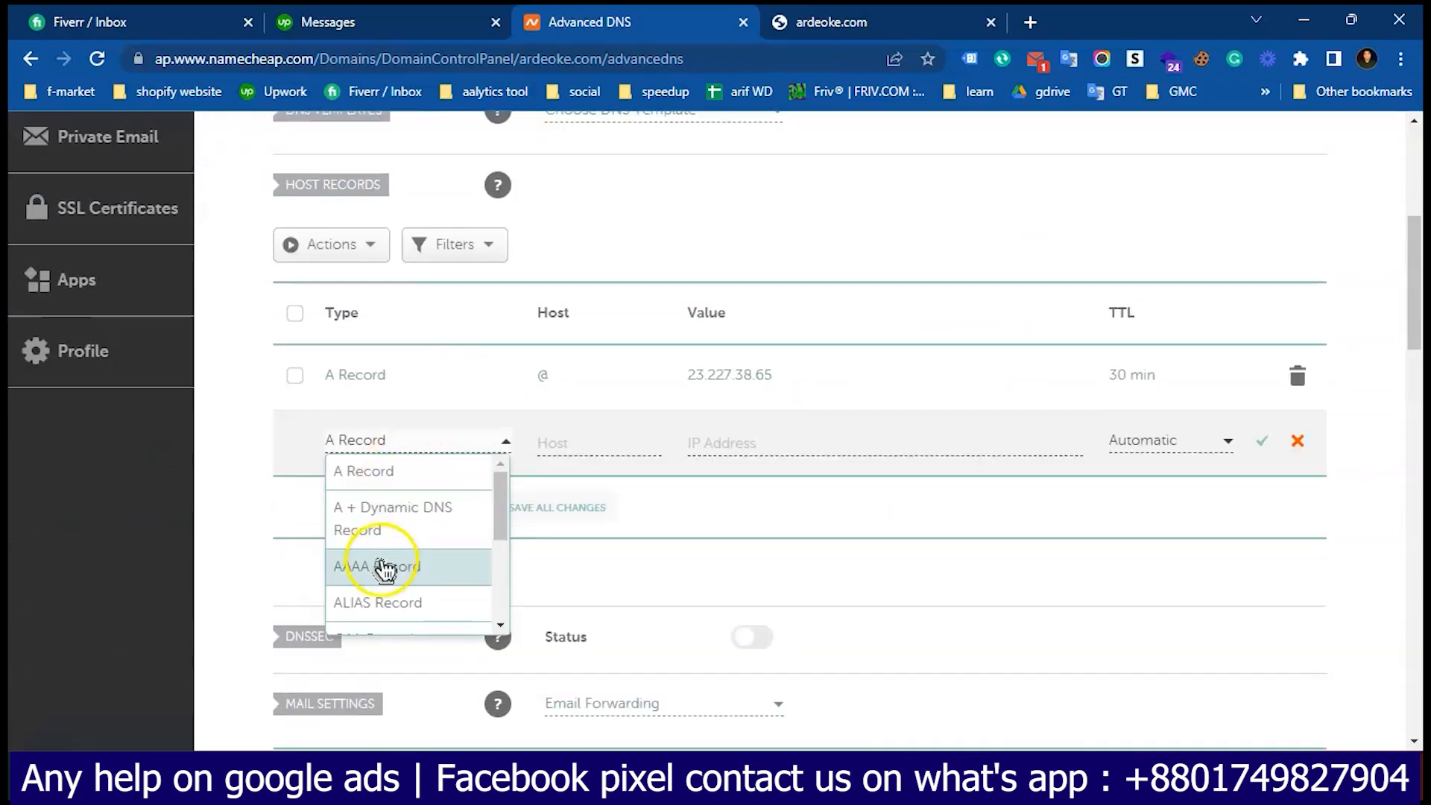
scroll(384, 564, "down", 5)
scroll(420, 431, "down", 2)
scroll(409, 418, "up", 4)
scroll(400, 462, "down", 4)
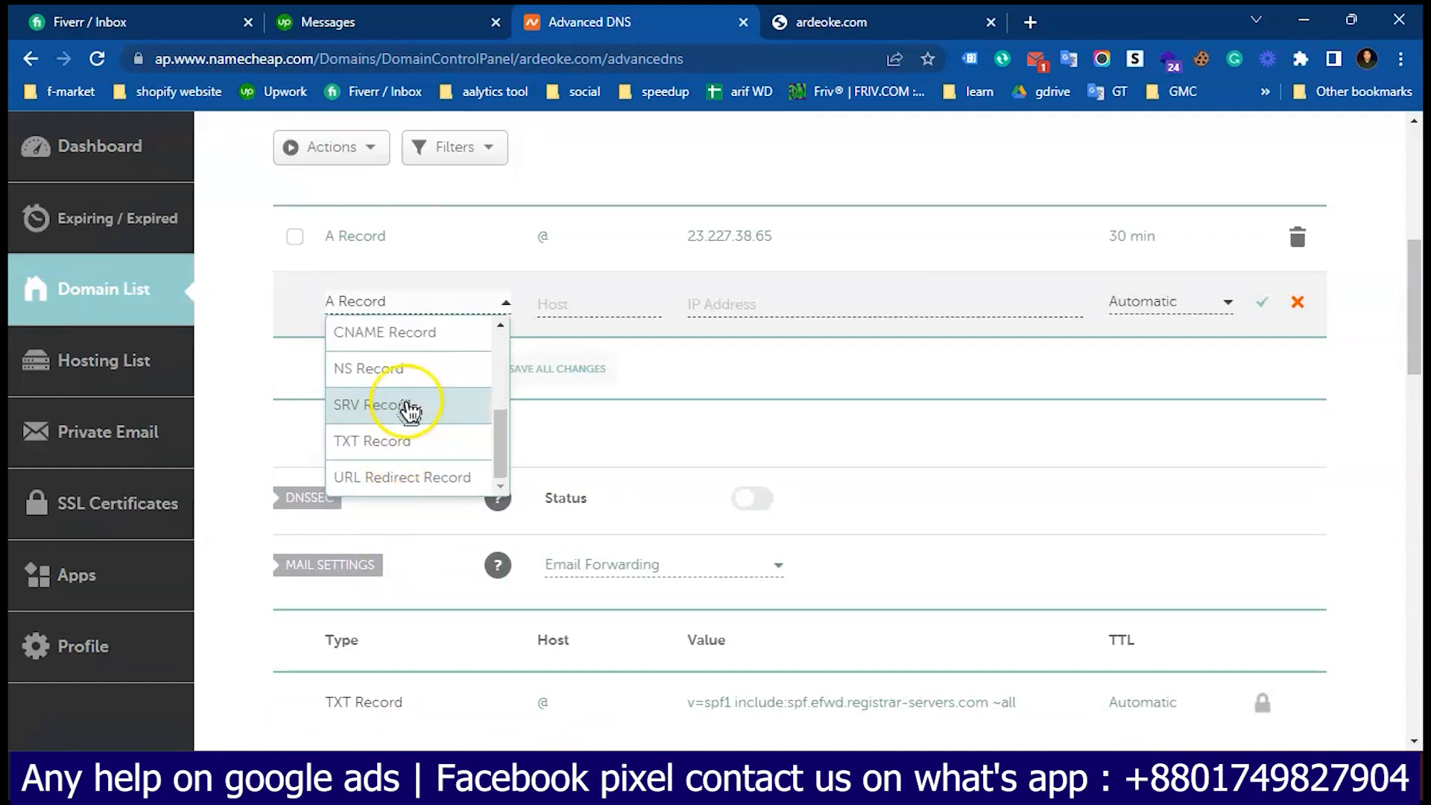
left_click(385, 331)
- Give the new CNAME record host www, target shops.myshopify.com and a TTL of 30 min, and save it
scroll(553, 550, "up", 3)
left_click(552, 549)
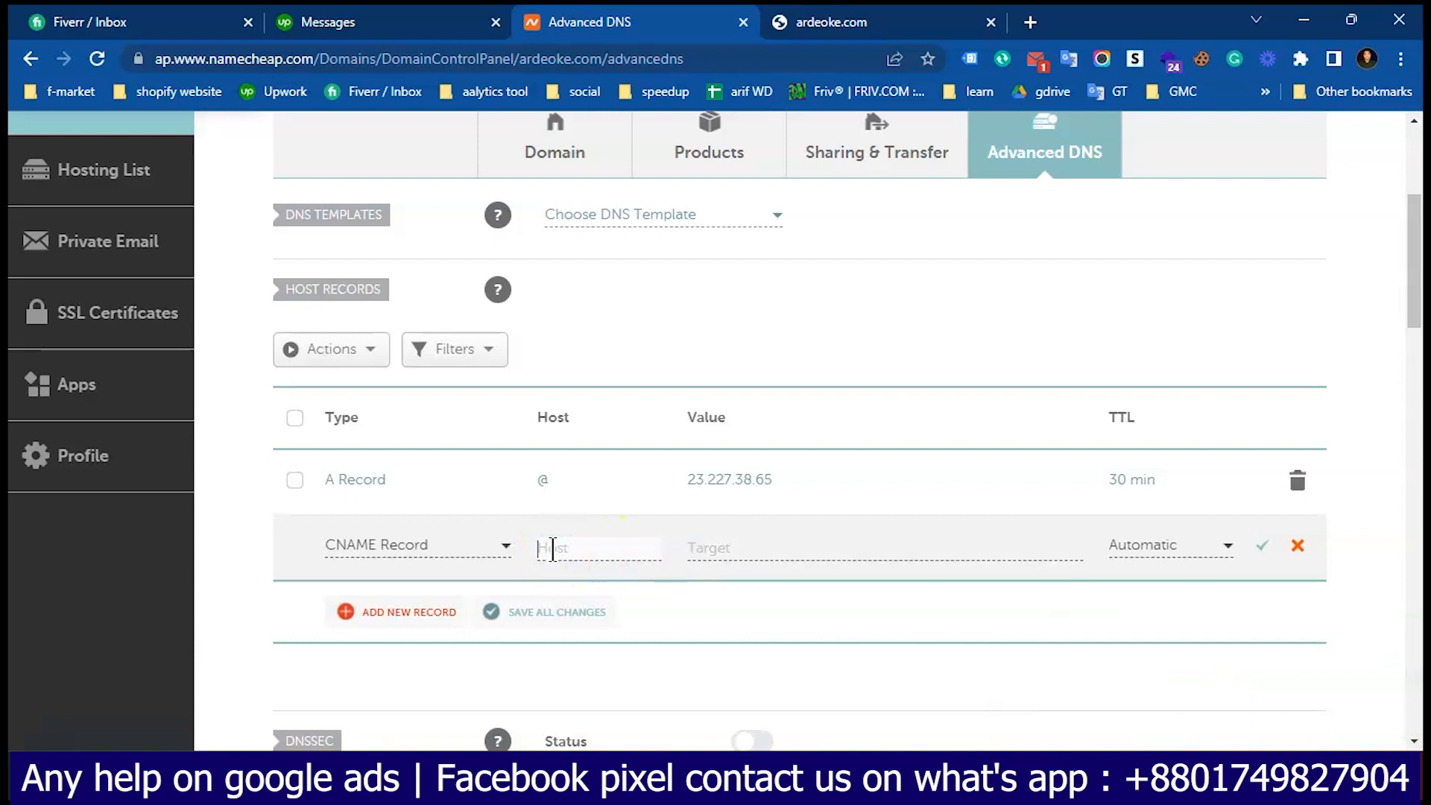
left_click(717, 549)
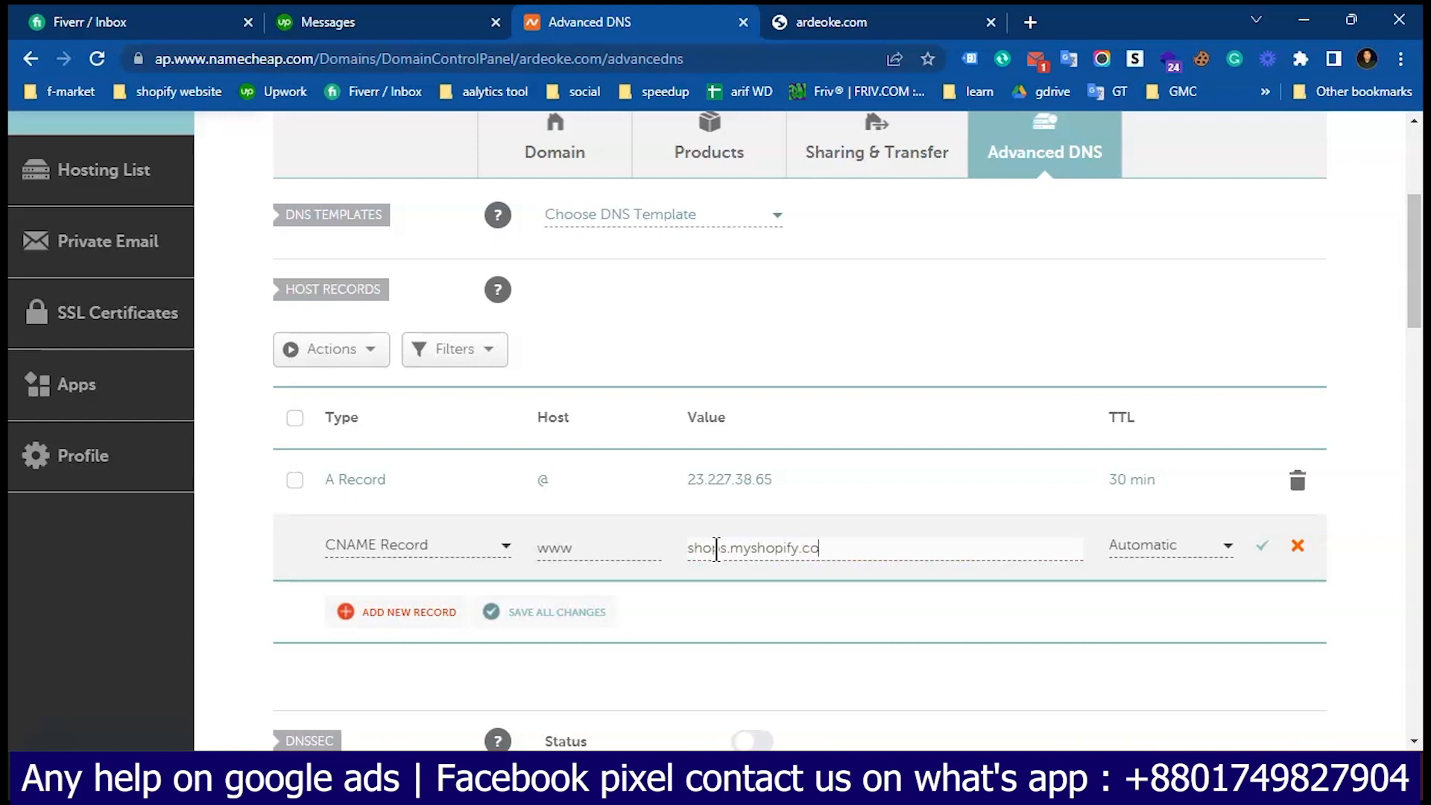
left_click(1138, 556)
left_click(1155, 657)
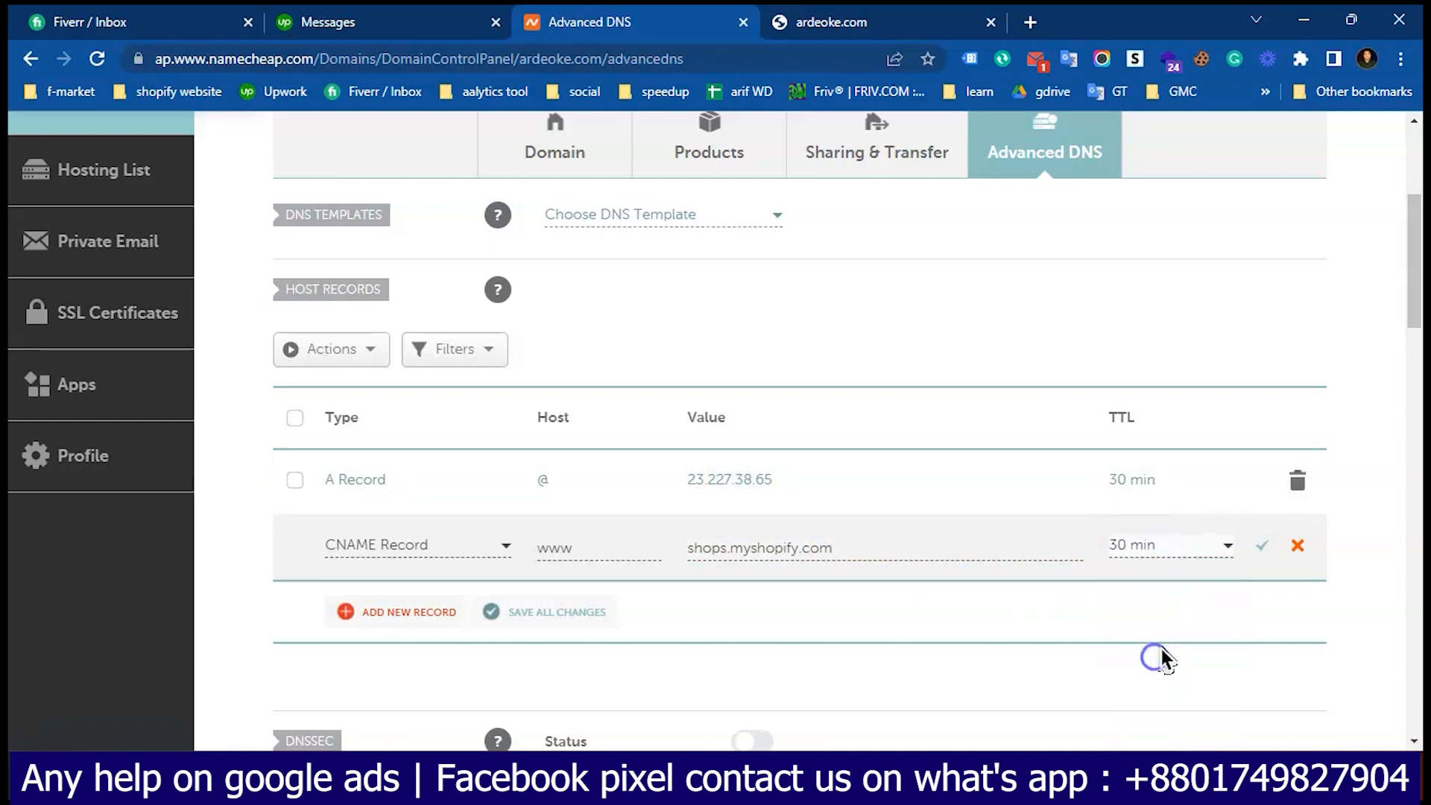
left_click(1265, 547)
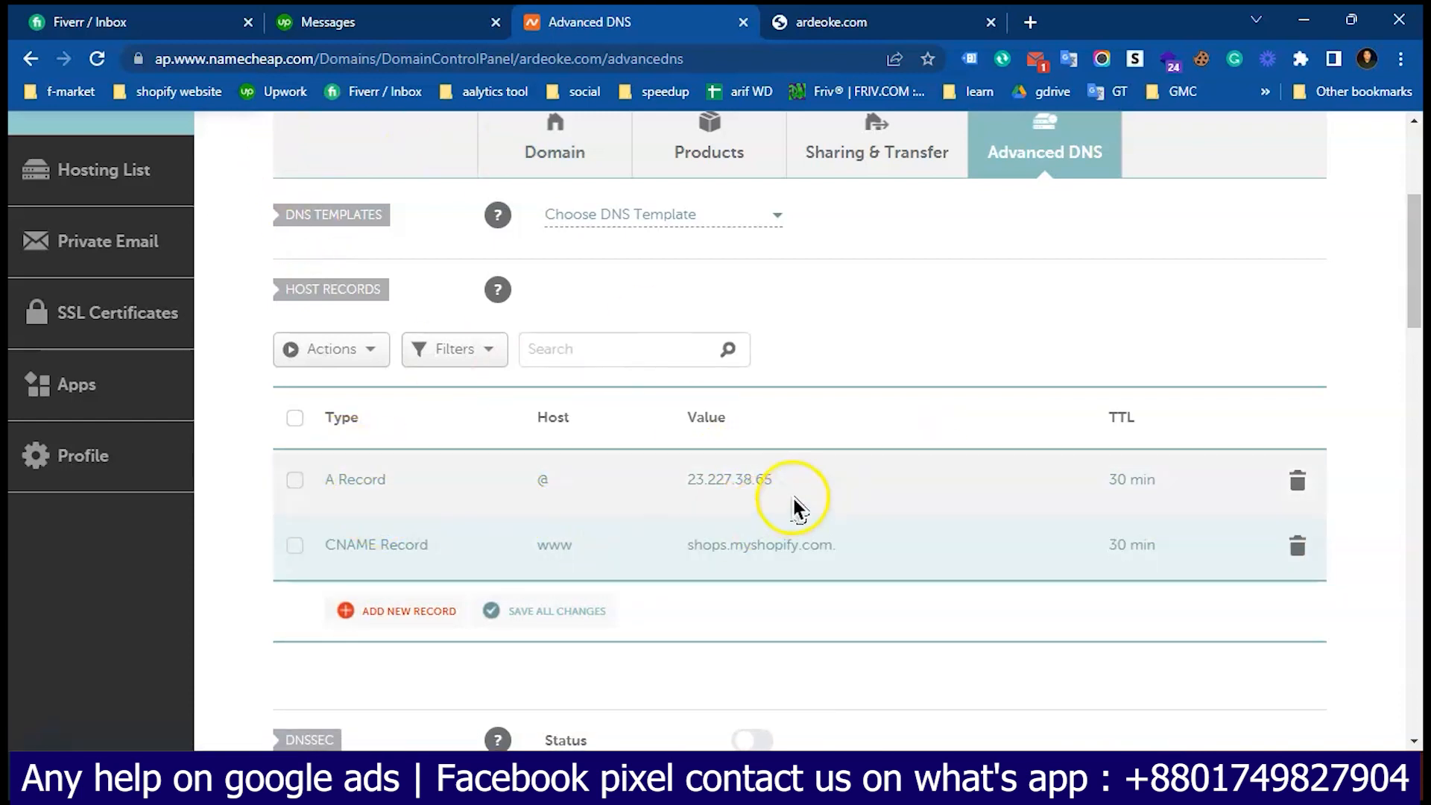
- Search the web for "mydns checker" in a new browser tab and open the whatsmydns.net DNS Propagation Checker
left_click(1032, 22)
type("myd")
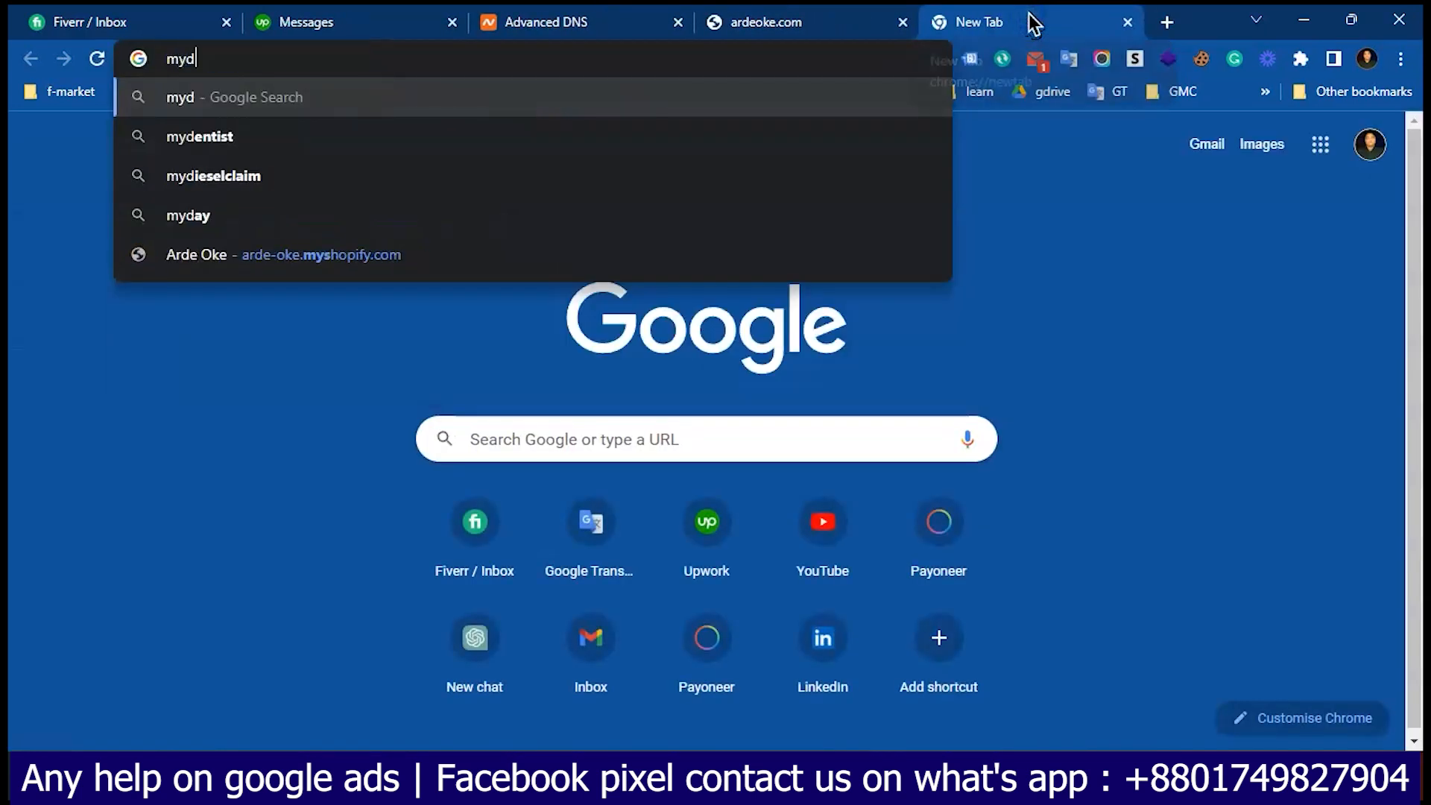
type("ns checke")
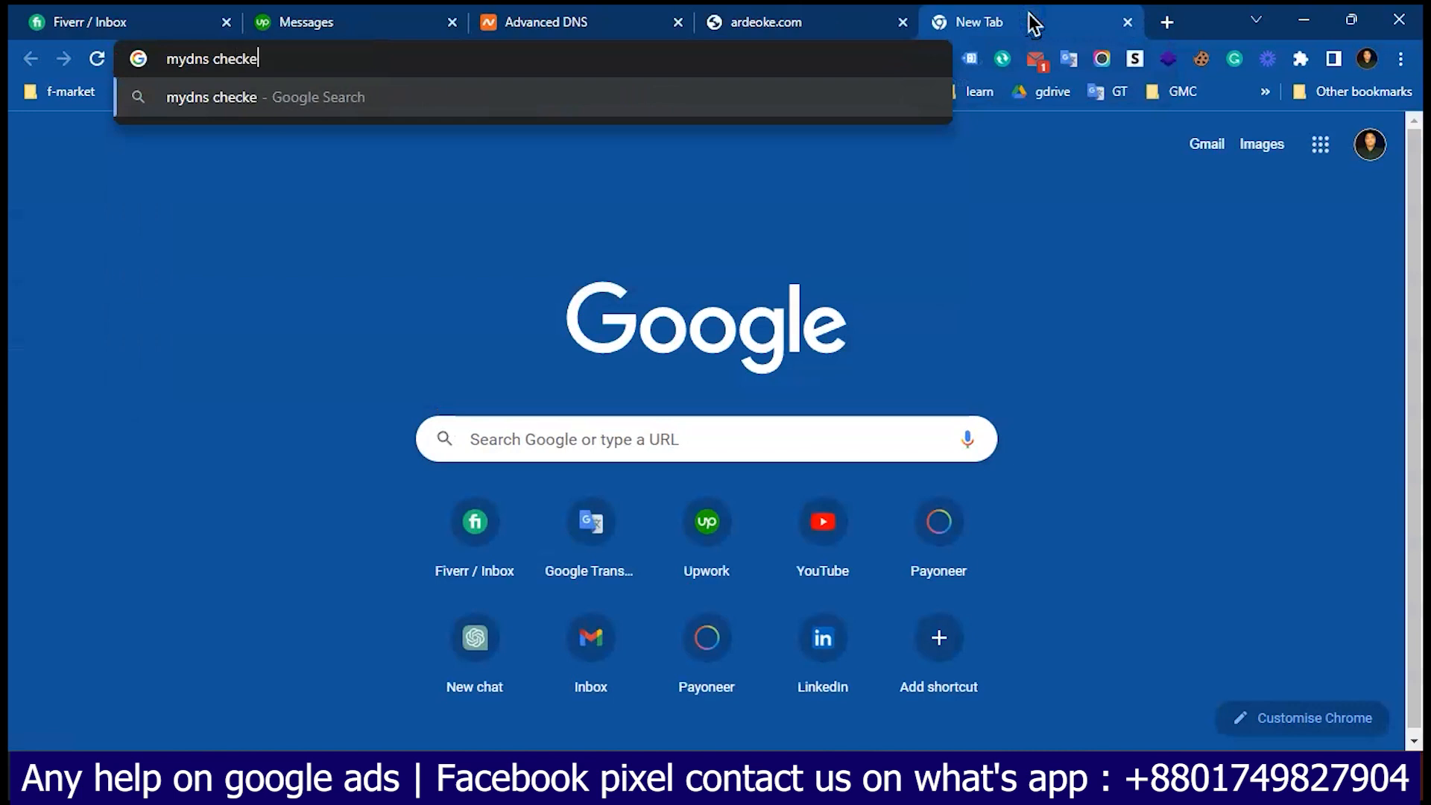
key("Return")
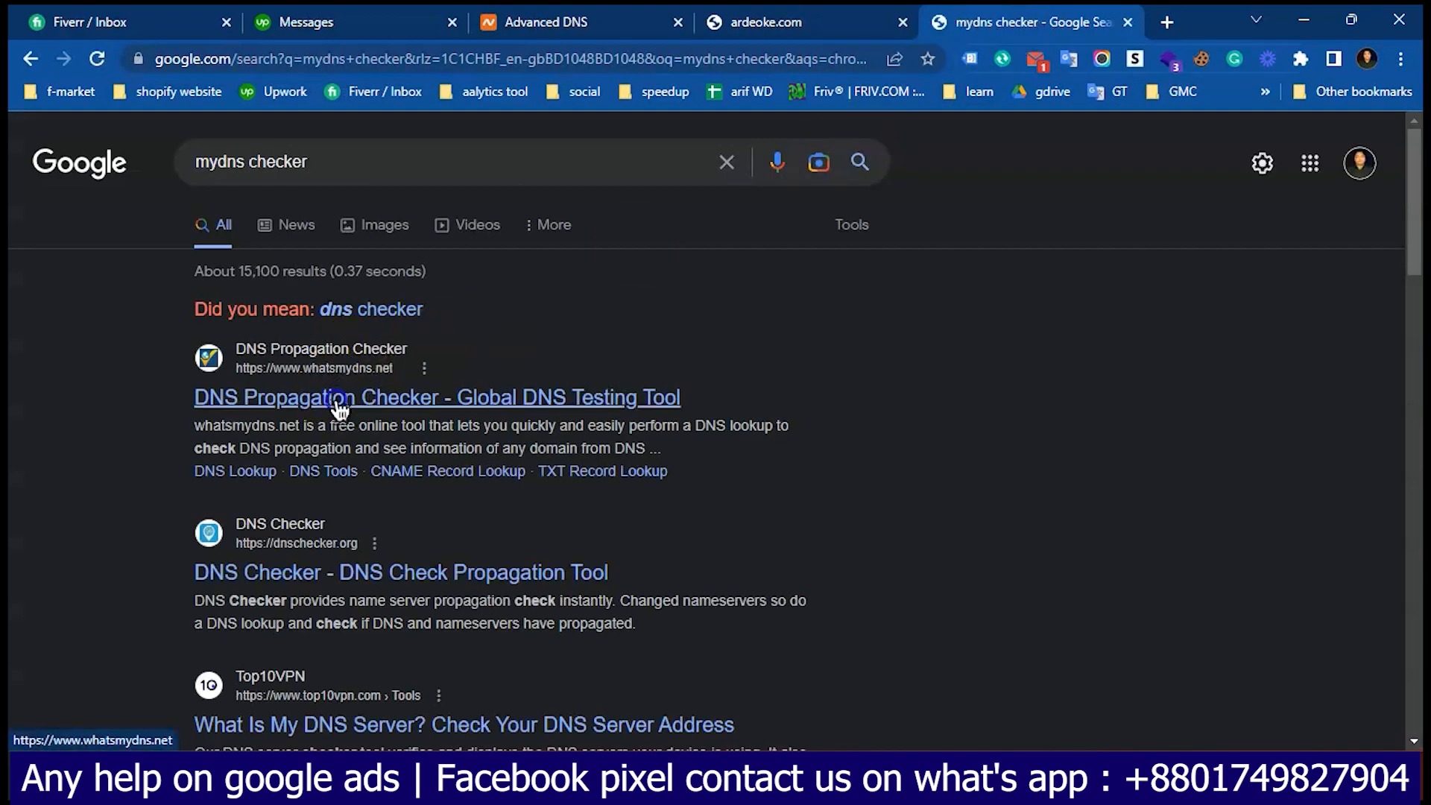
left_click(337, 398)
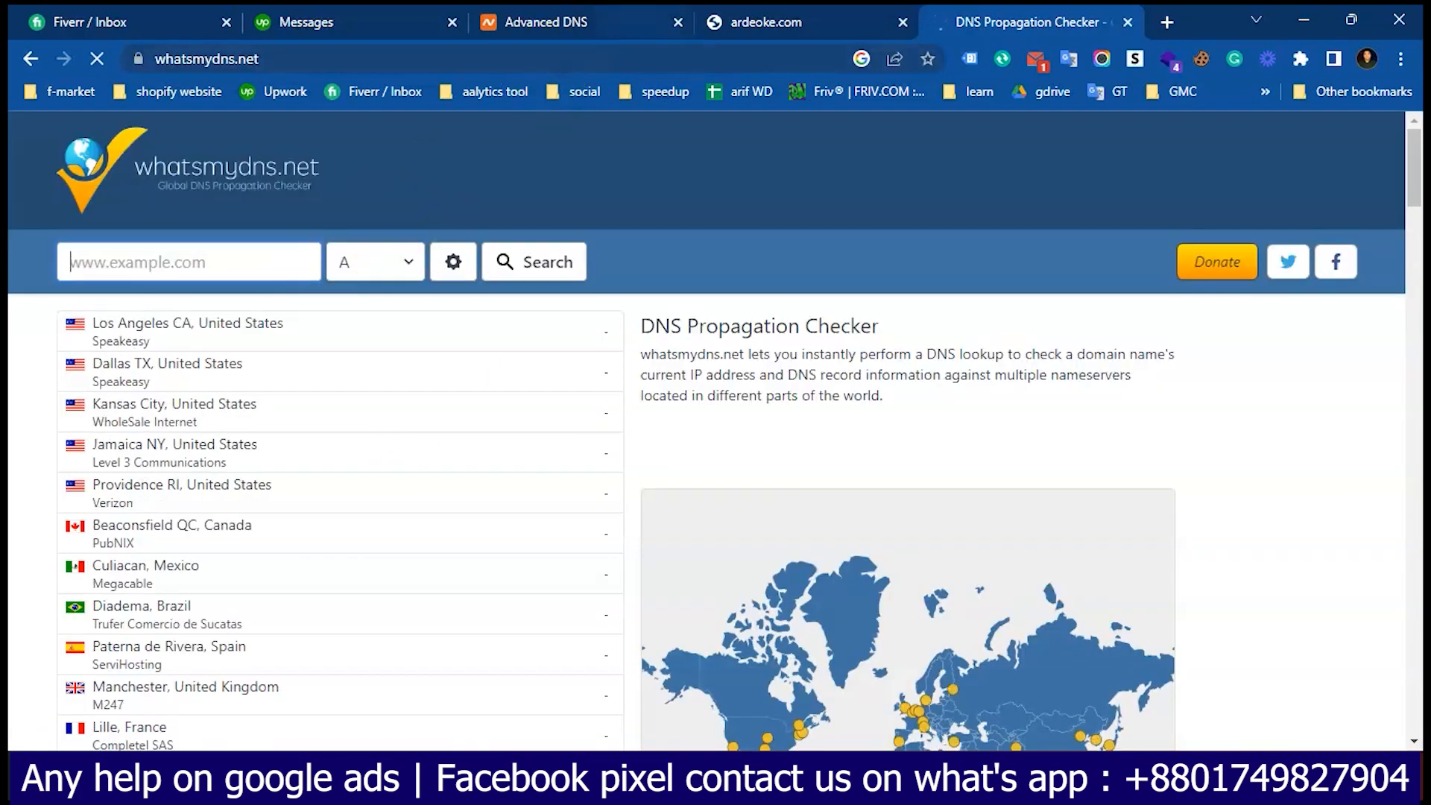
- Copy the address of the ardeoke.com page and look up its A record propagation on whatsmydns.net
left_click(782, 23)
left_click(425, 58)
key("ctrl+c")
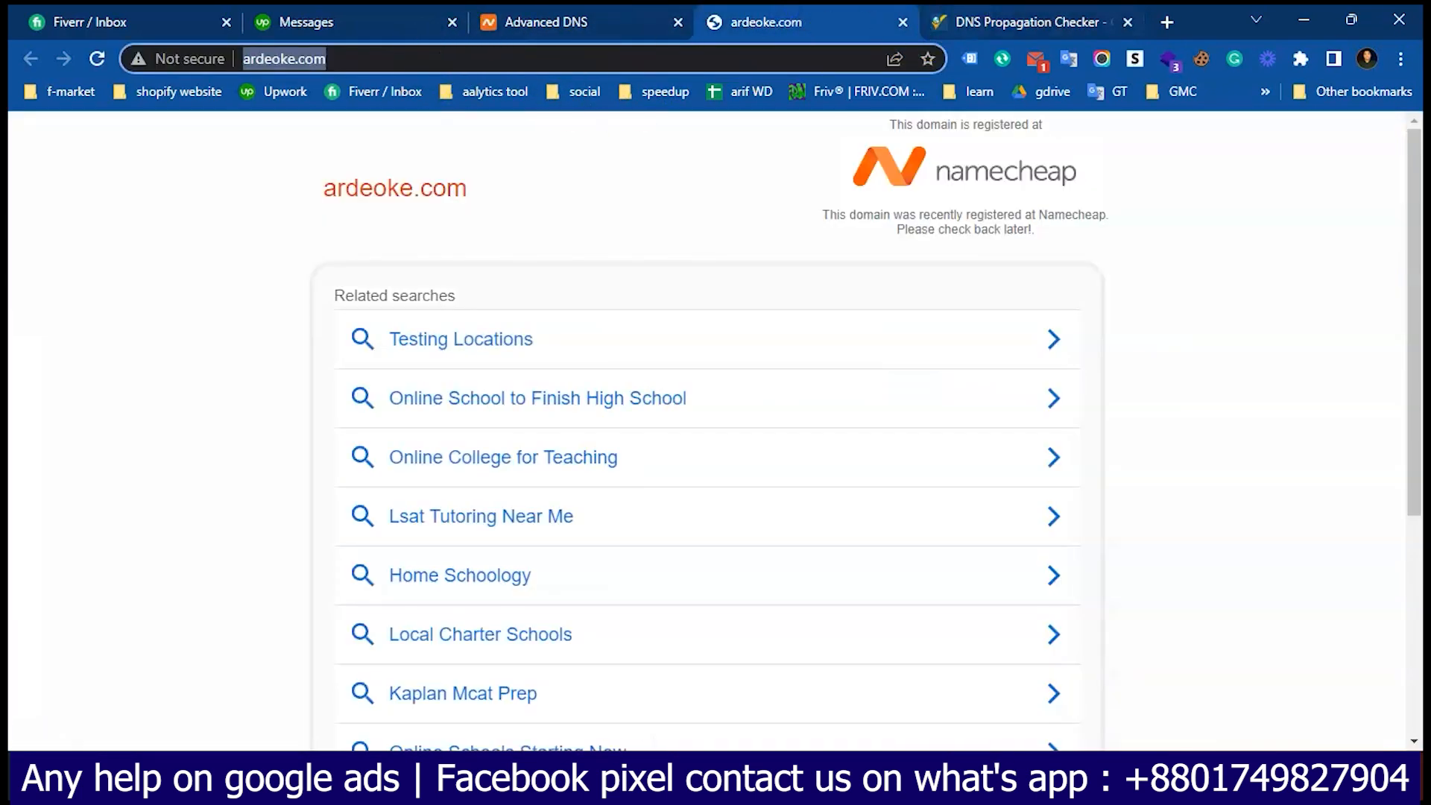
key("ctrl+Tab")
left_click(246, 272)
key("ctrl+v")
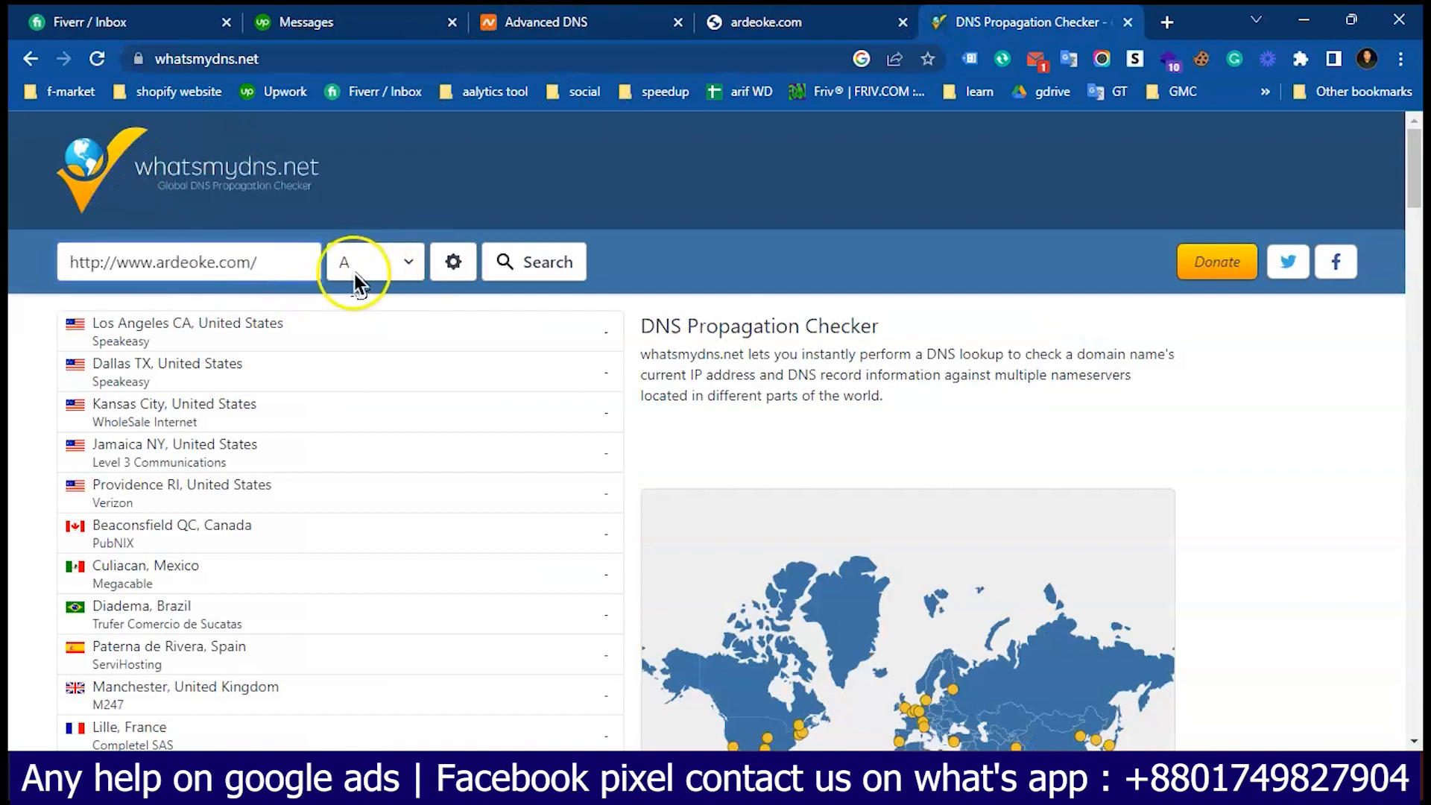
left_click(513, 270)
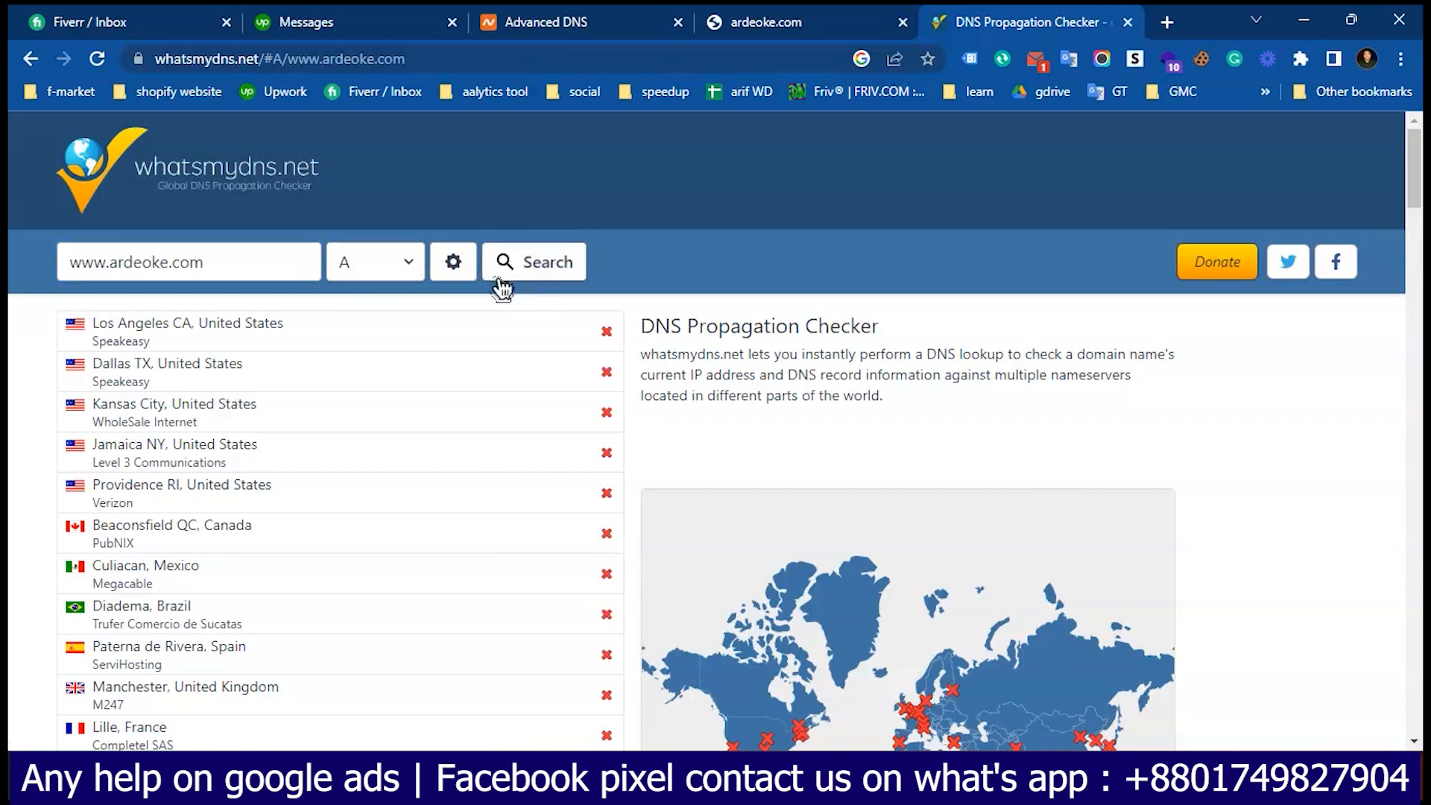
scroll(646, 494, "down", 4)
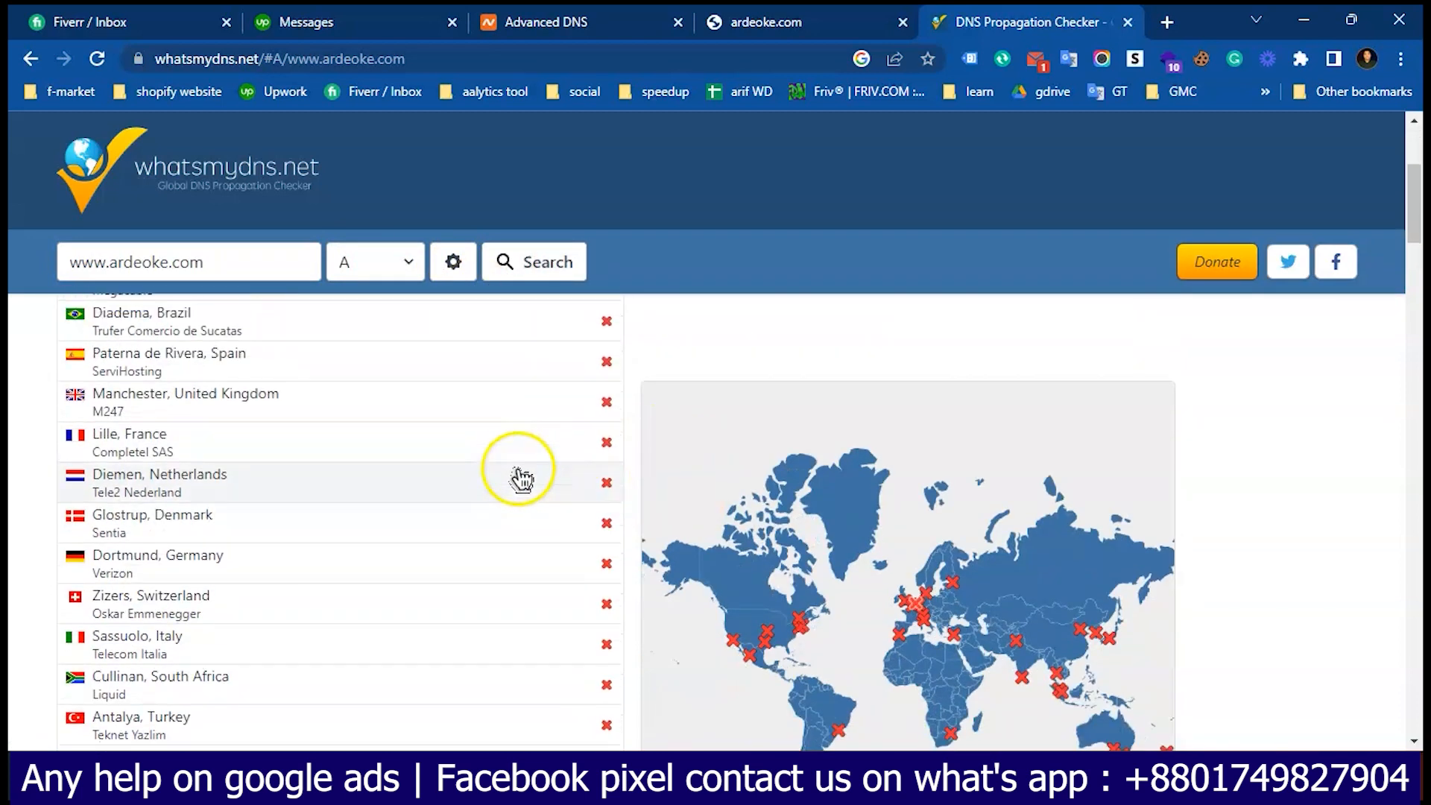
scroll(447, 418, "up", 4)
left_click(375, 277)
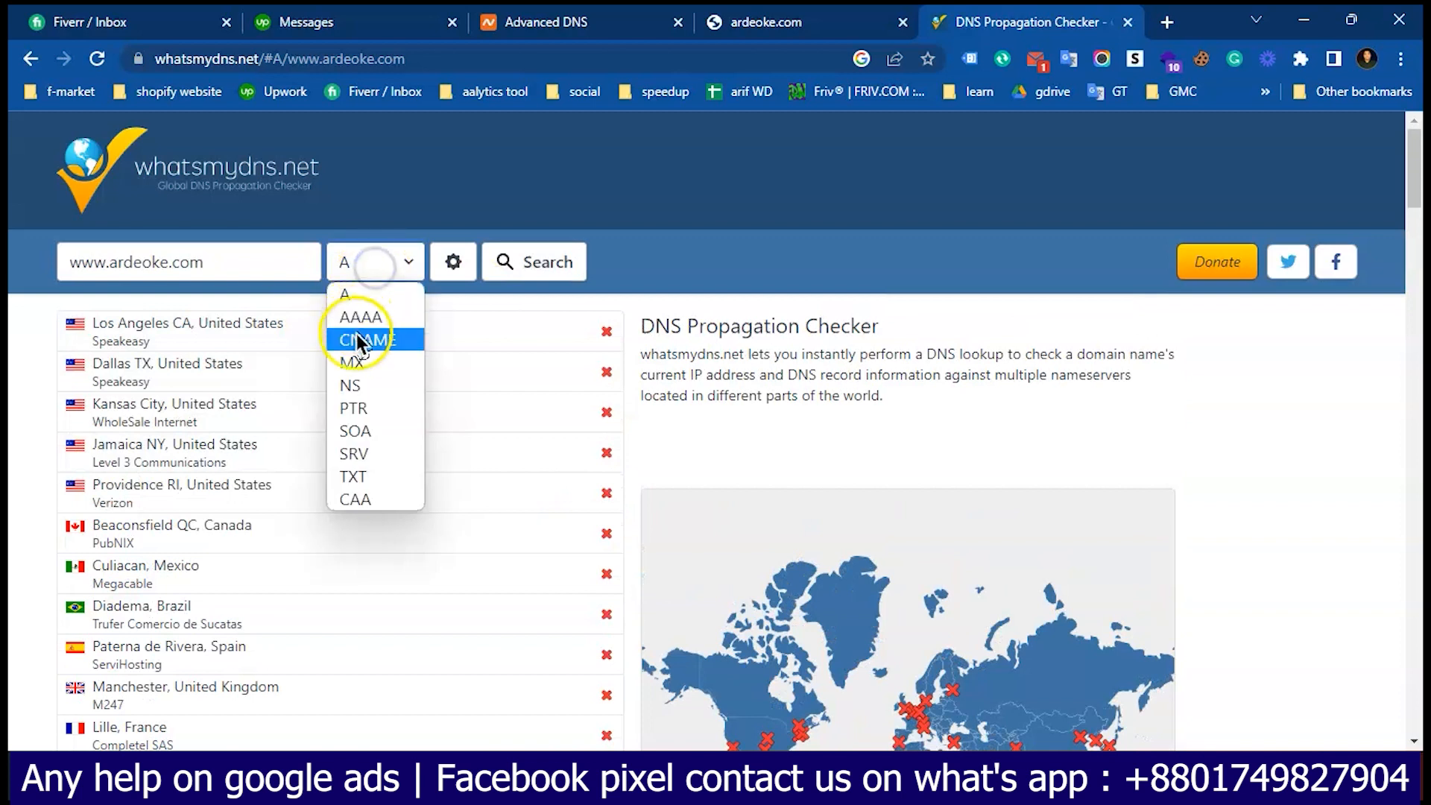
left_click(357, 341)
left_click(550, 275)
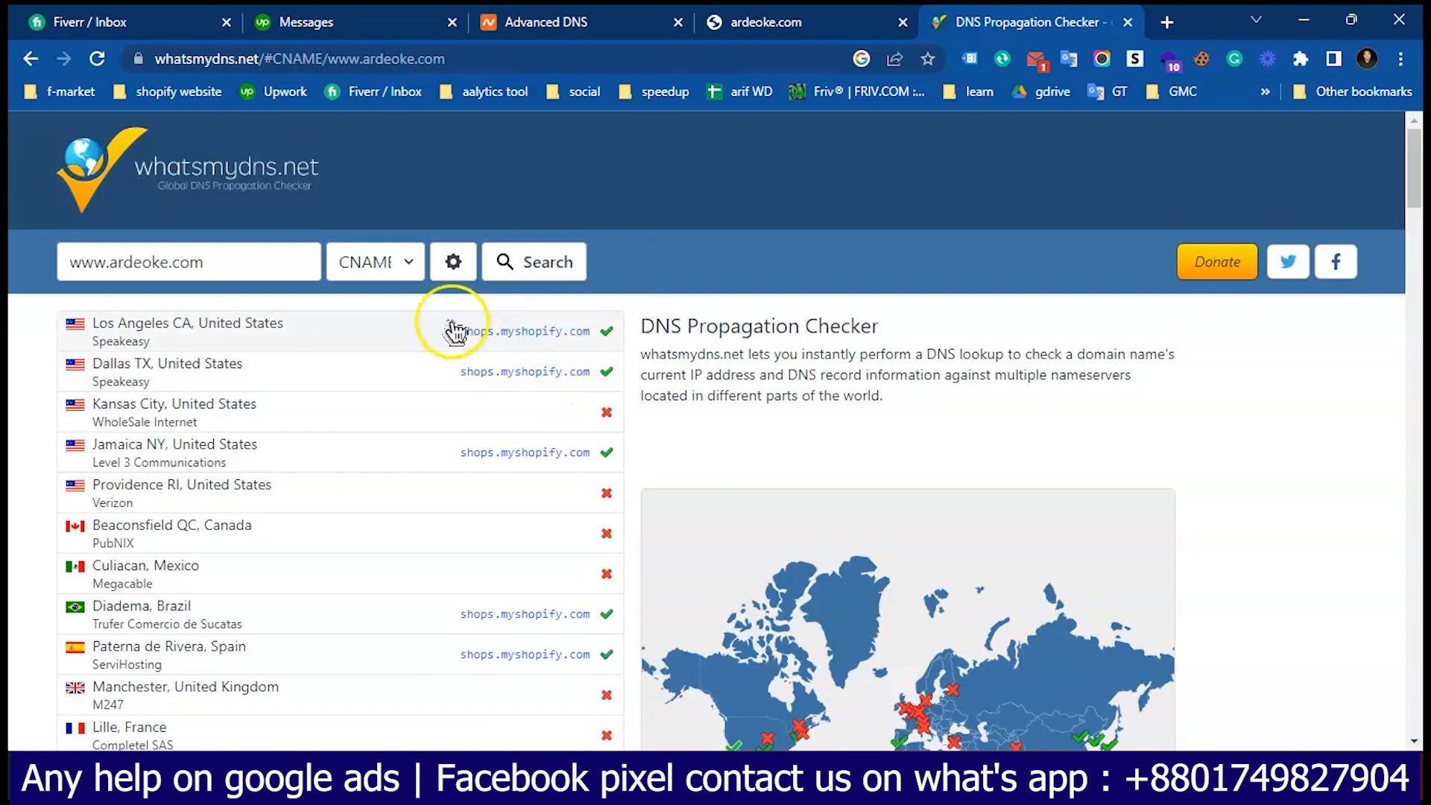
left_click(373, 265)
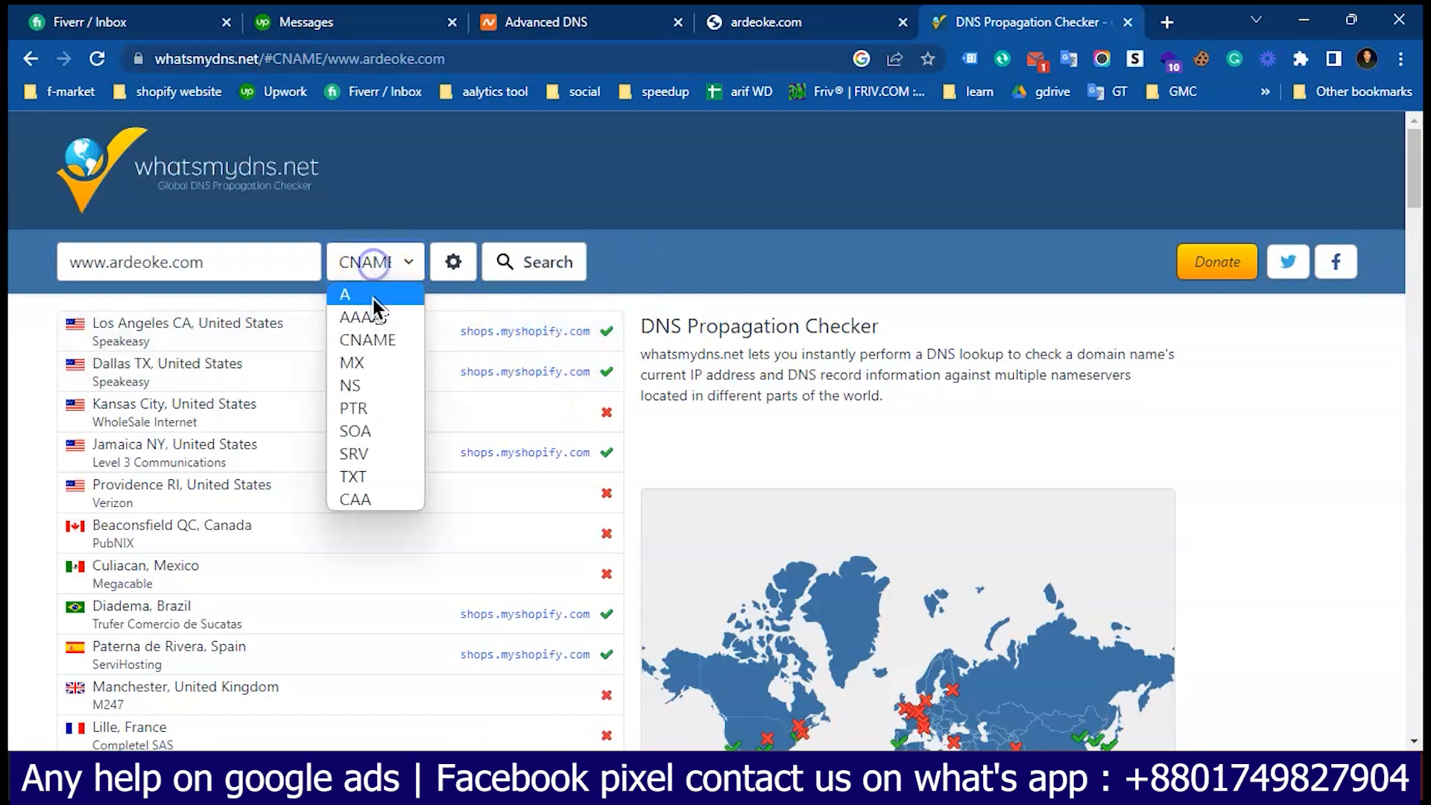
left_click(365, 380)
left_click(545, 267)
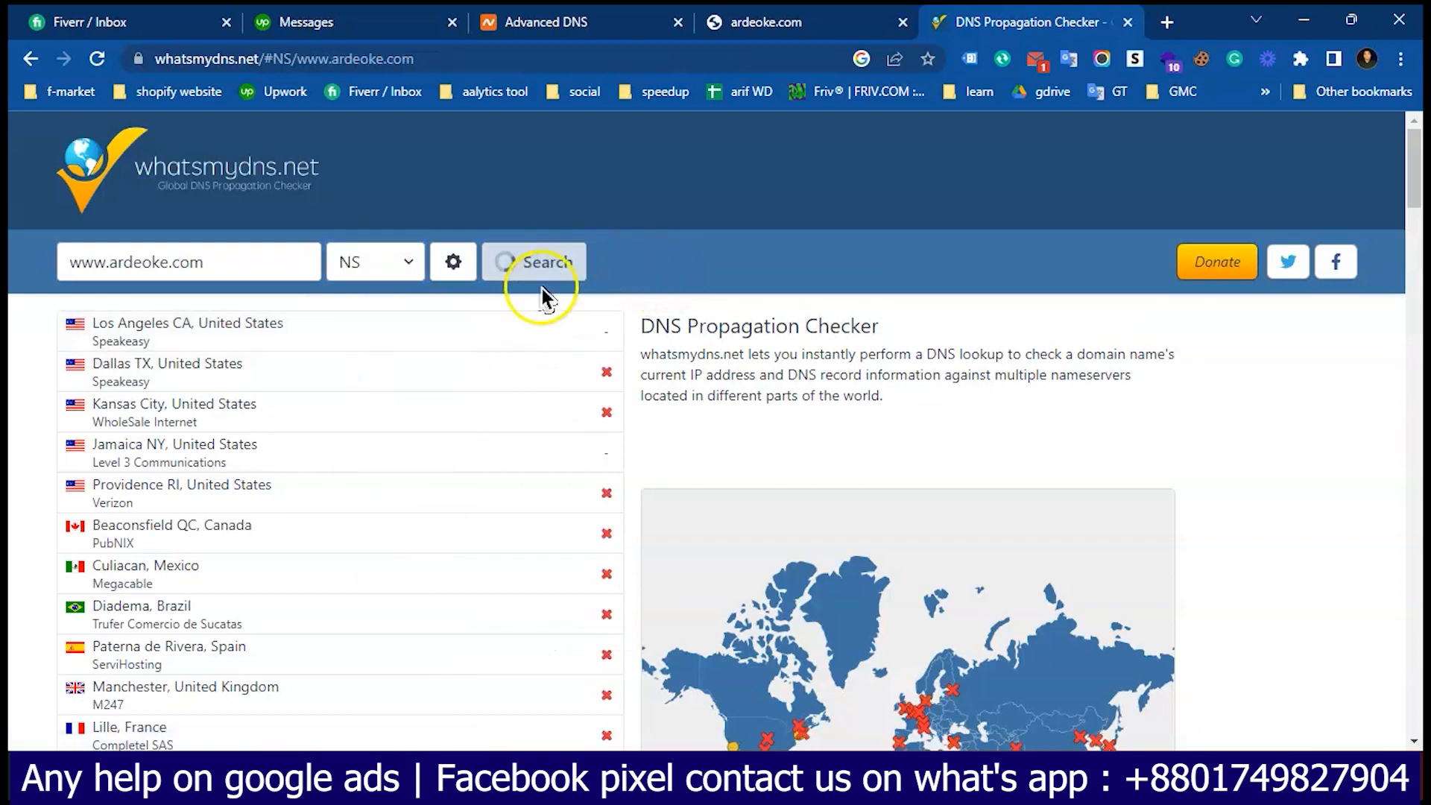
left_click(397, 263)
left_click(365, 339)
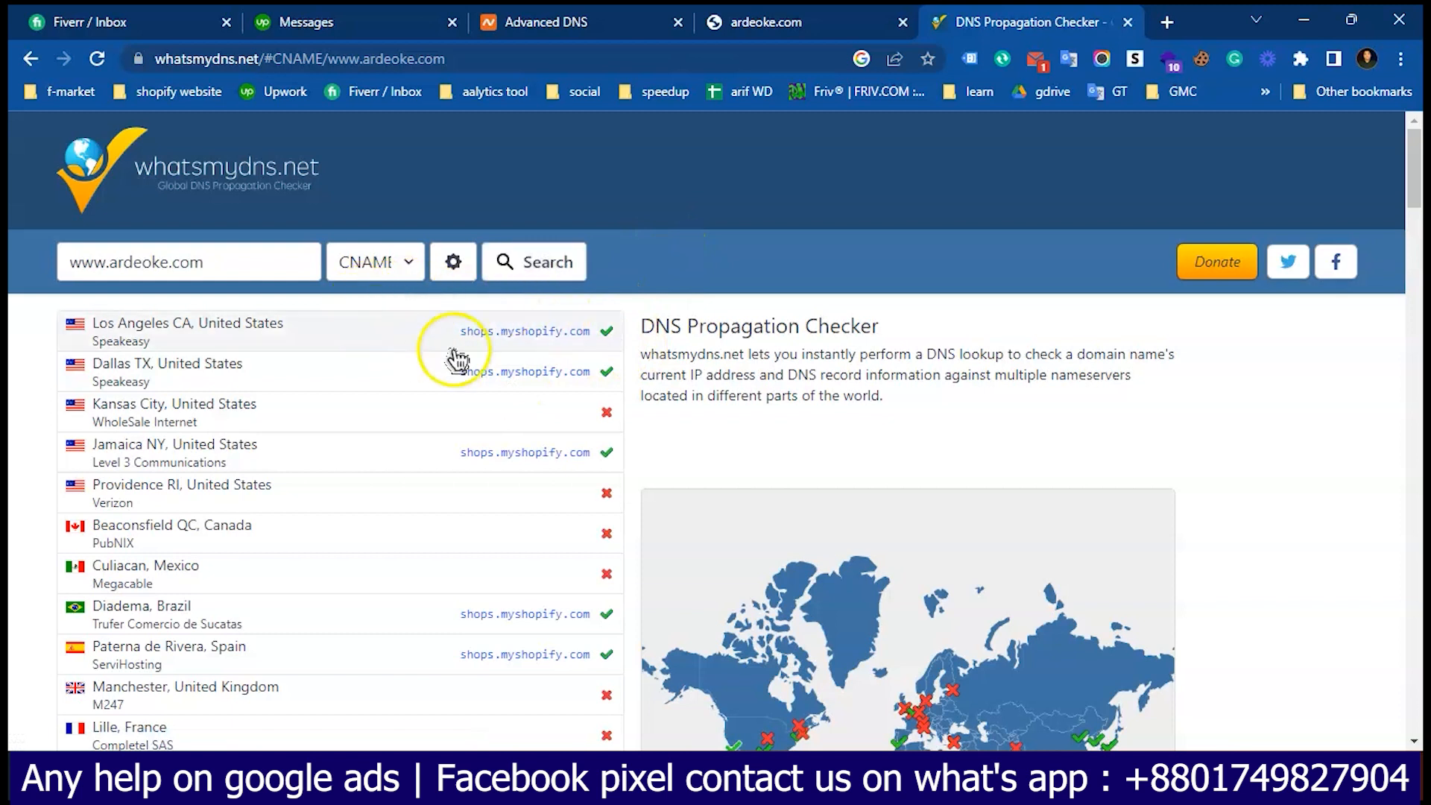
scroll(521, 418, "down", 4)
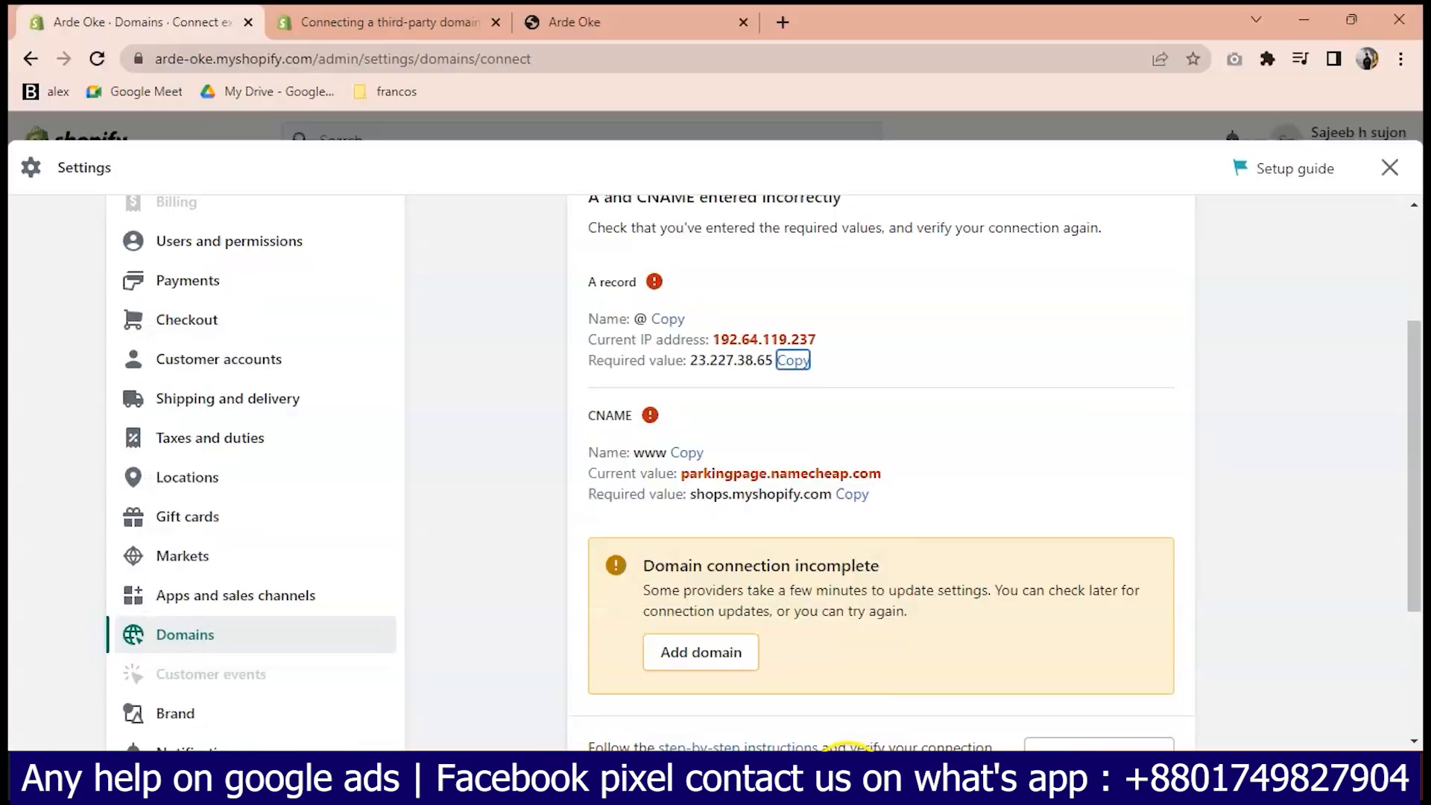
- Switch to the Shopify admin and verify the domain connection so that ardeoke.com is added to the store
scroll(894, 652, "down", 4)
left_click(1088, 551)
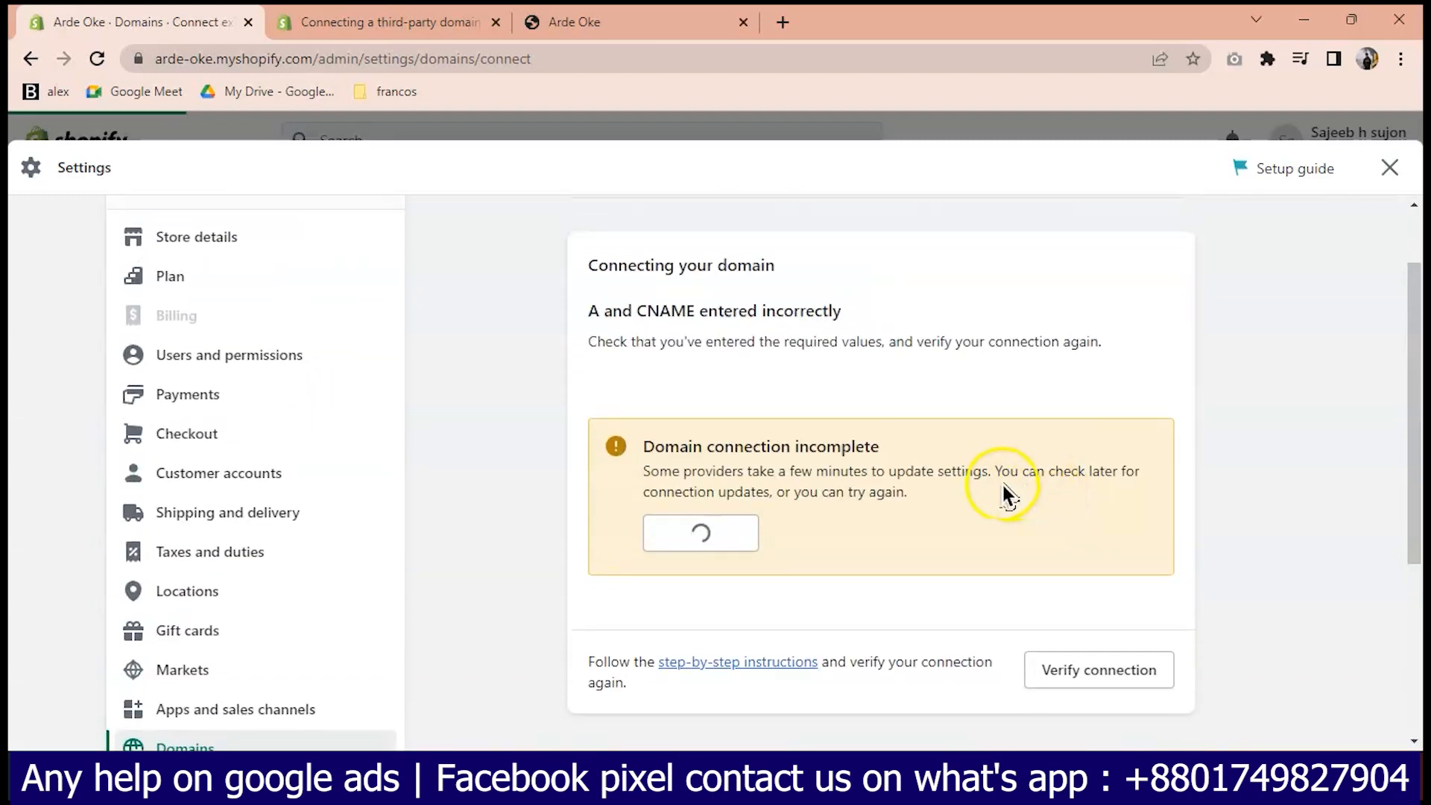
scroll(760, 506, "down", 3)
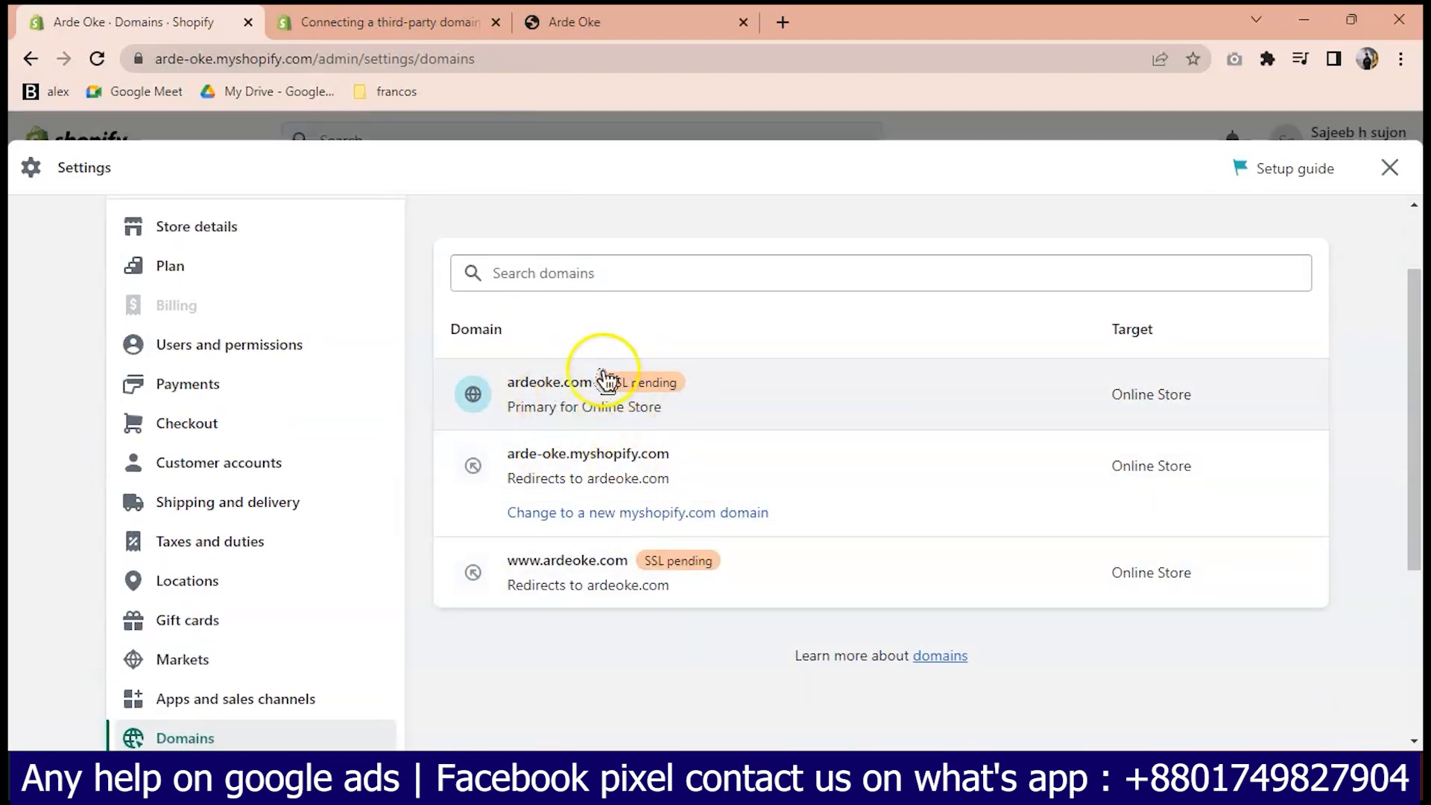
- Review the domain type options of ardeoke.com, keep Primary domain, and return to the domains list
left_click(721, 407)
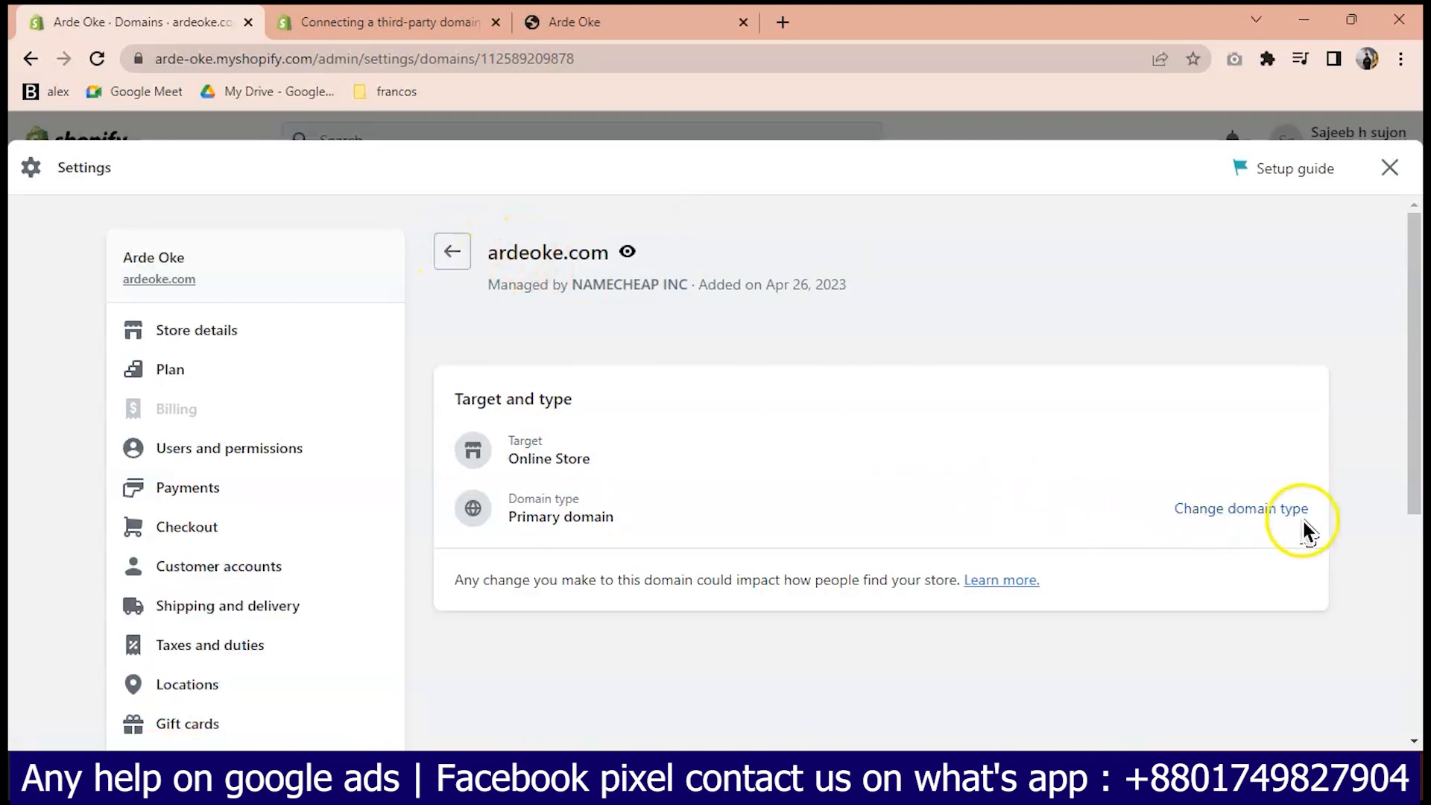
left_click(1252, 514)
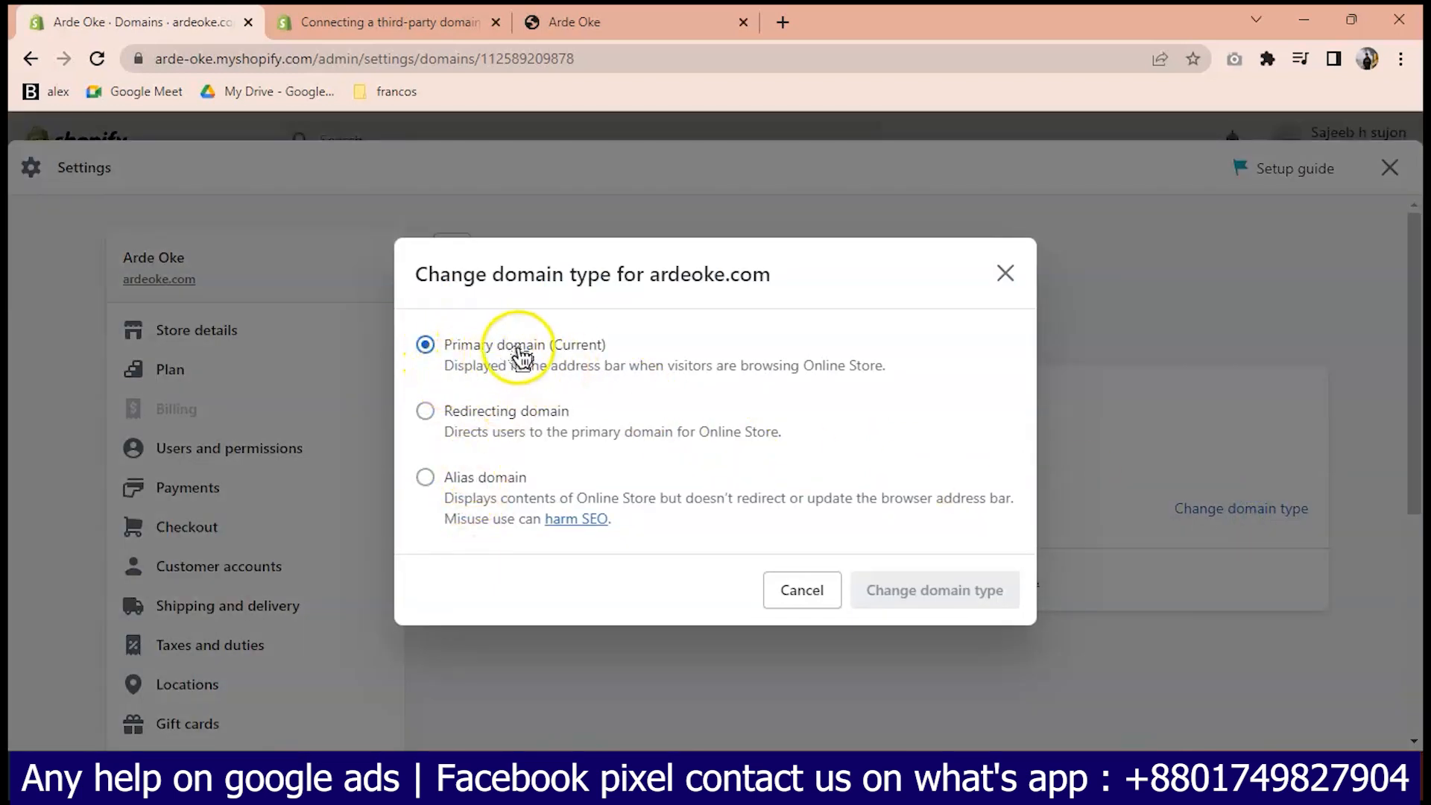
left_click(431, 413)
left_click(431, 345)
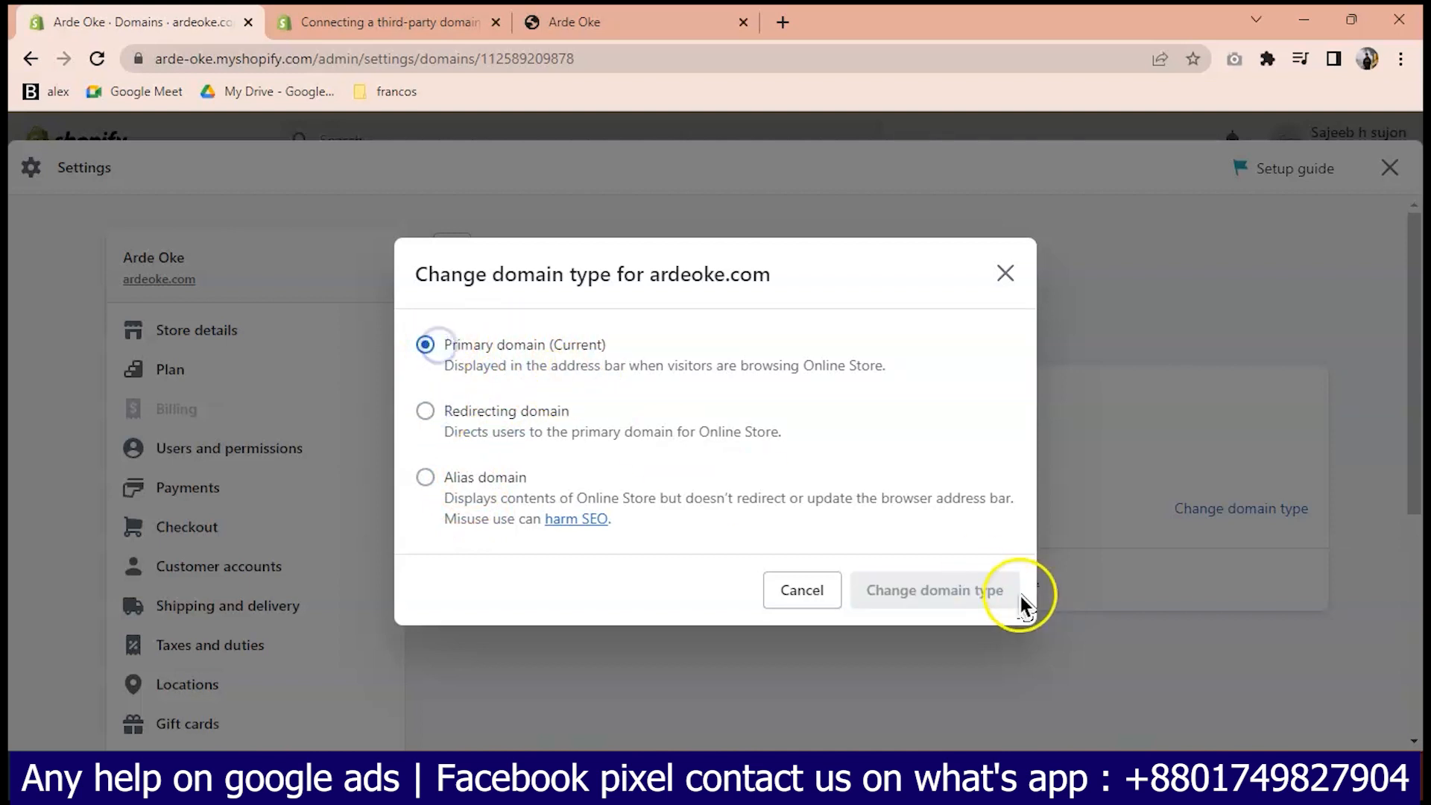
left_click(1006, 274)
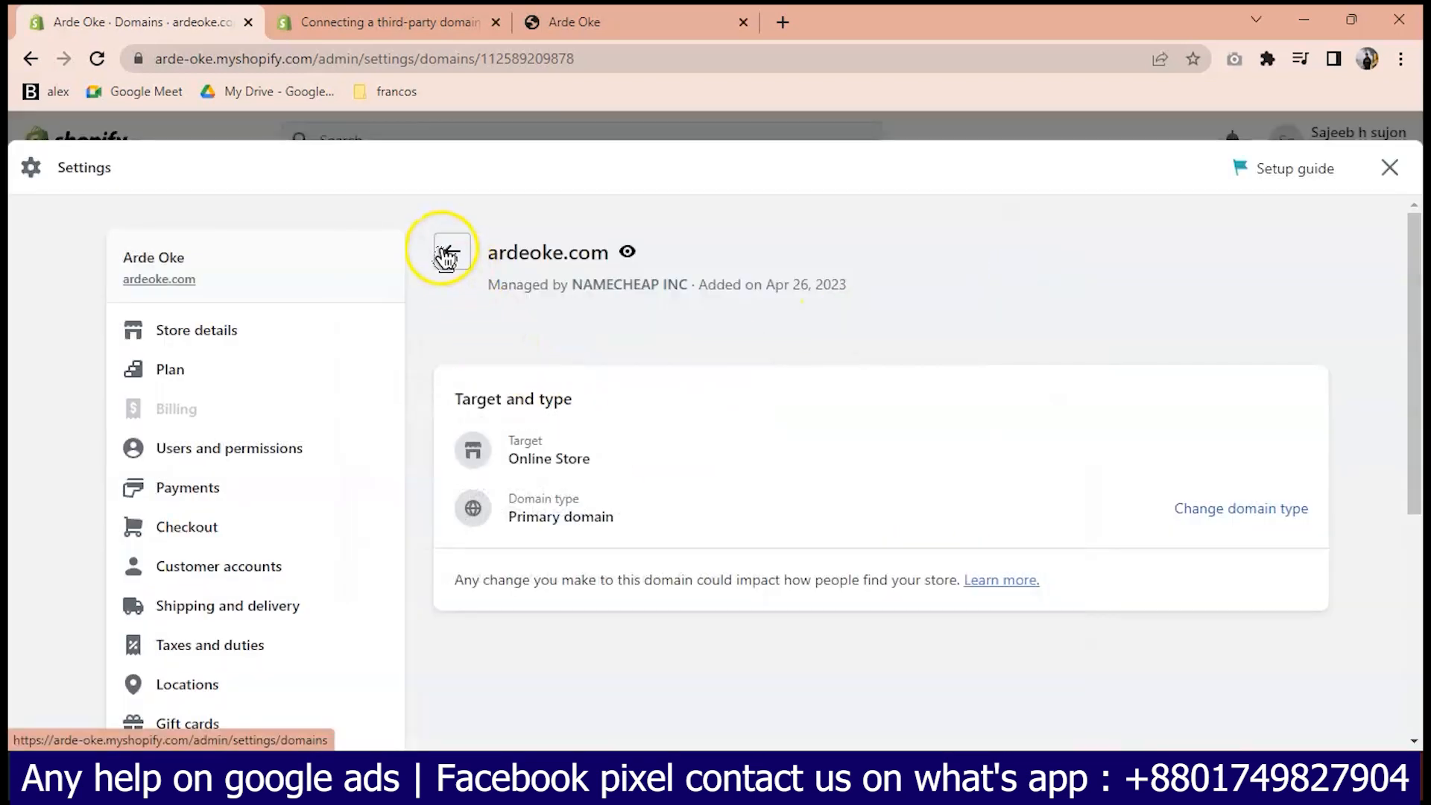
left_click(447, 253)
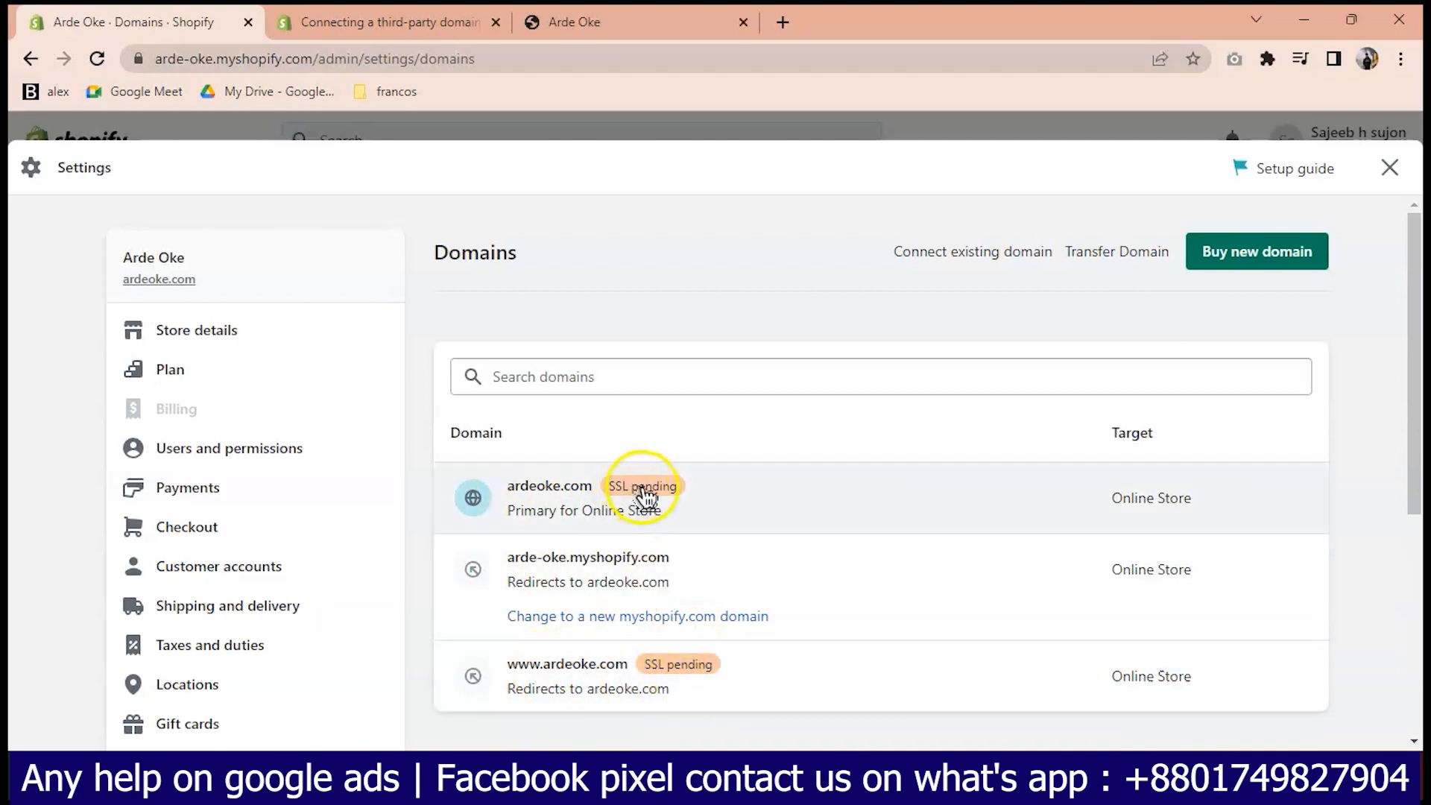
left_click(679, 511)
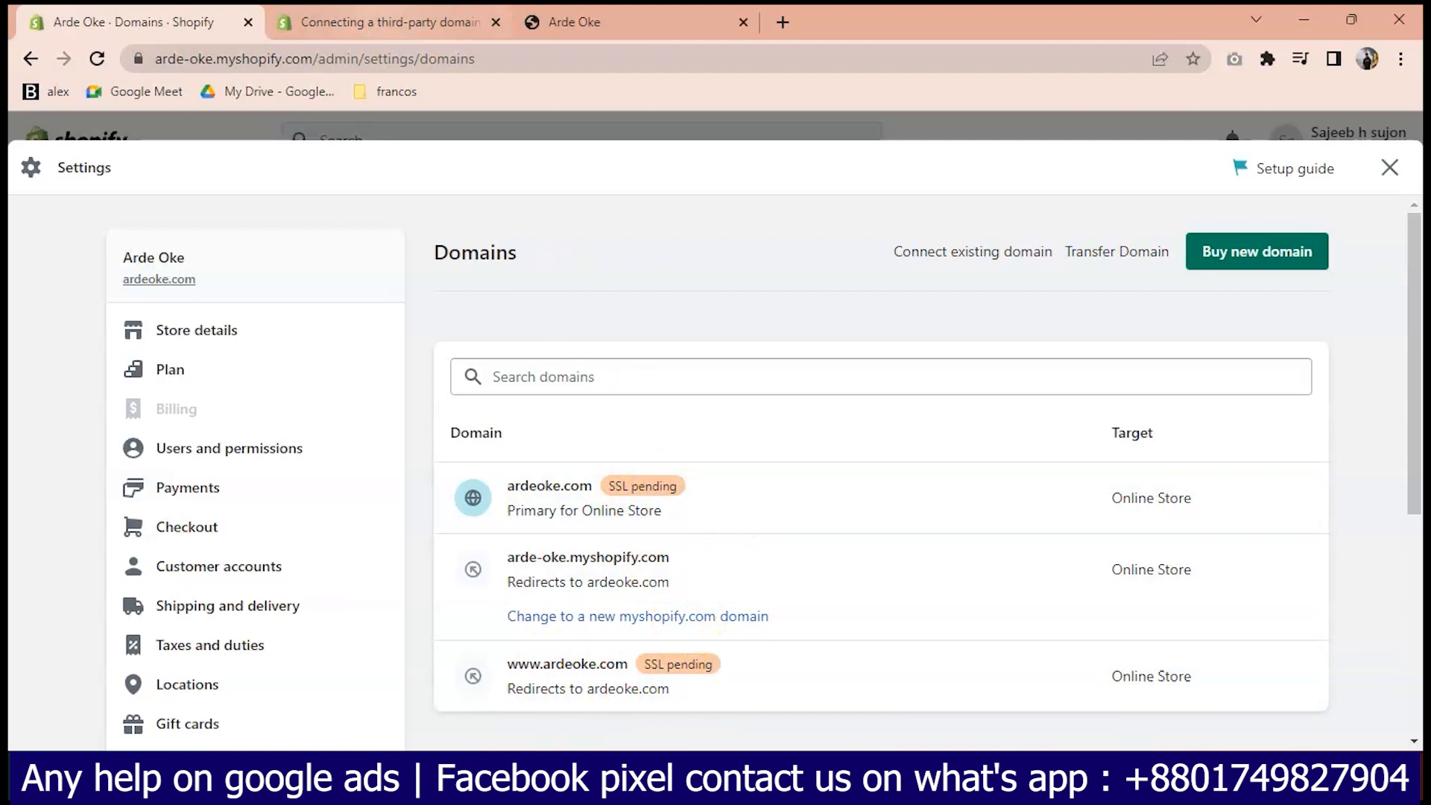
left_click(433, 24)
left_click(574, 23)
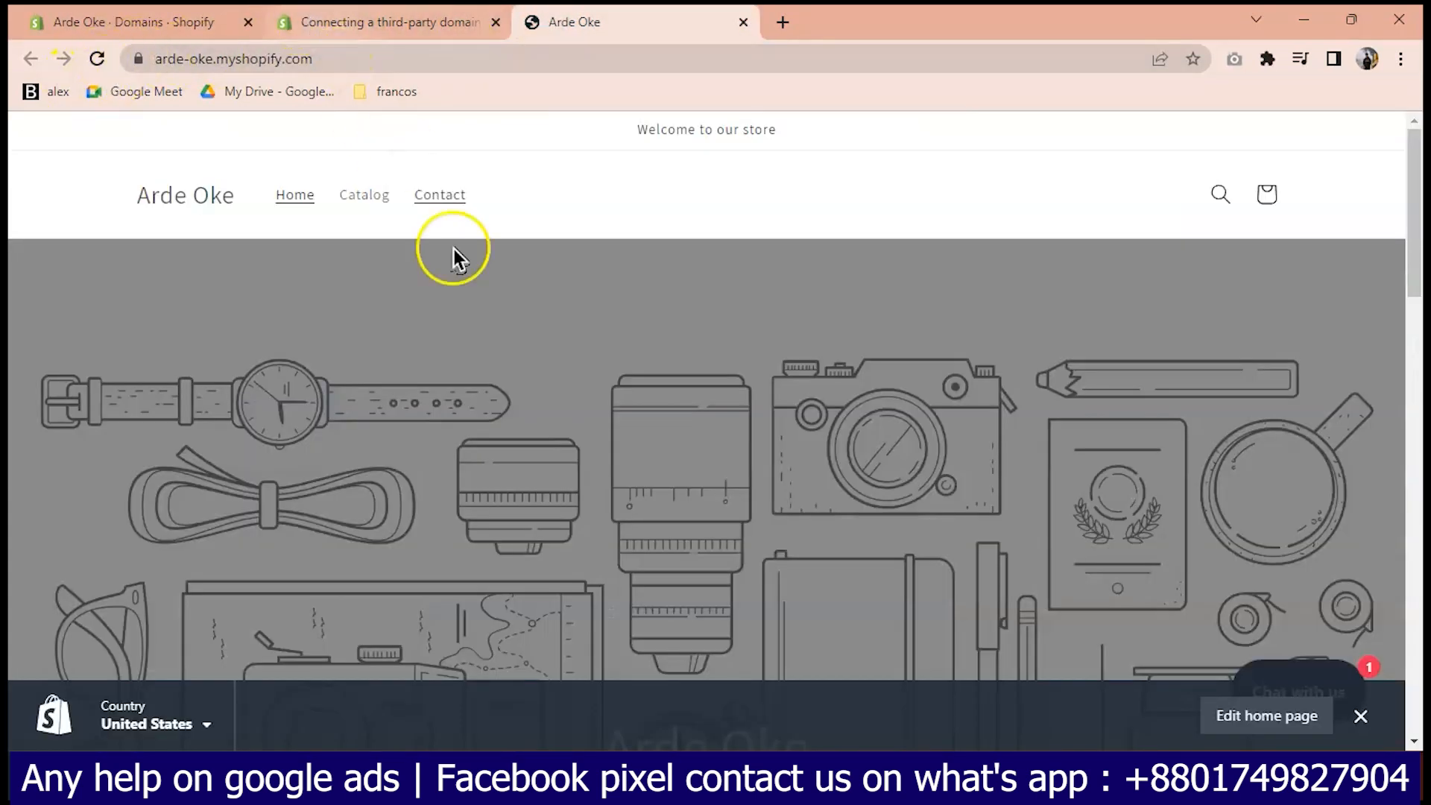
left_click(782, 20)
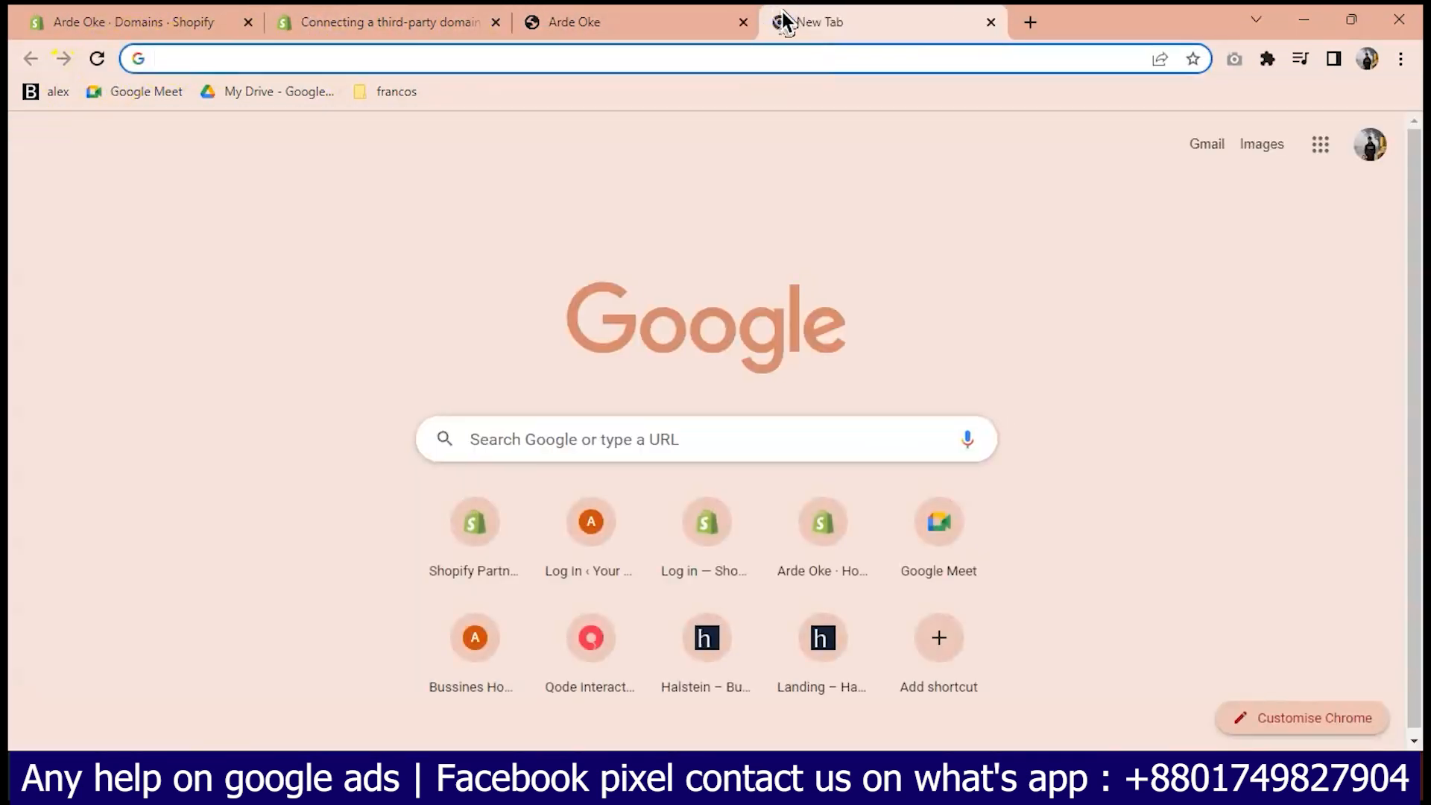
left_click(542, 268)
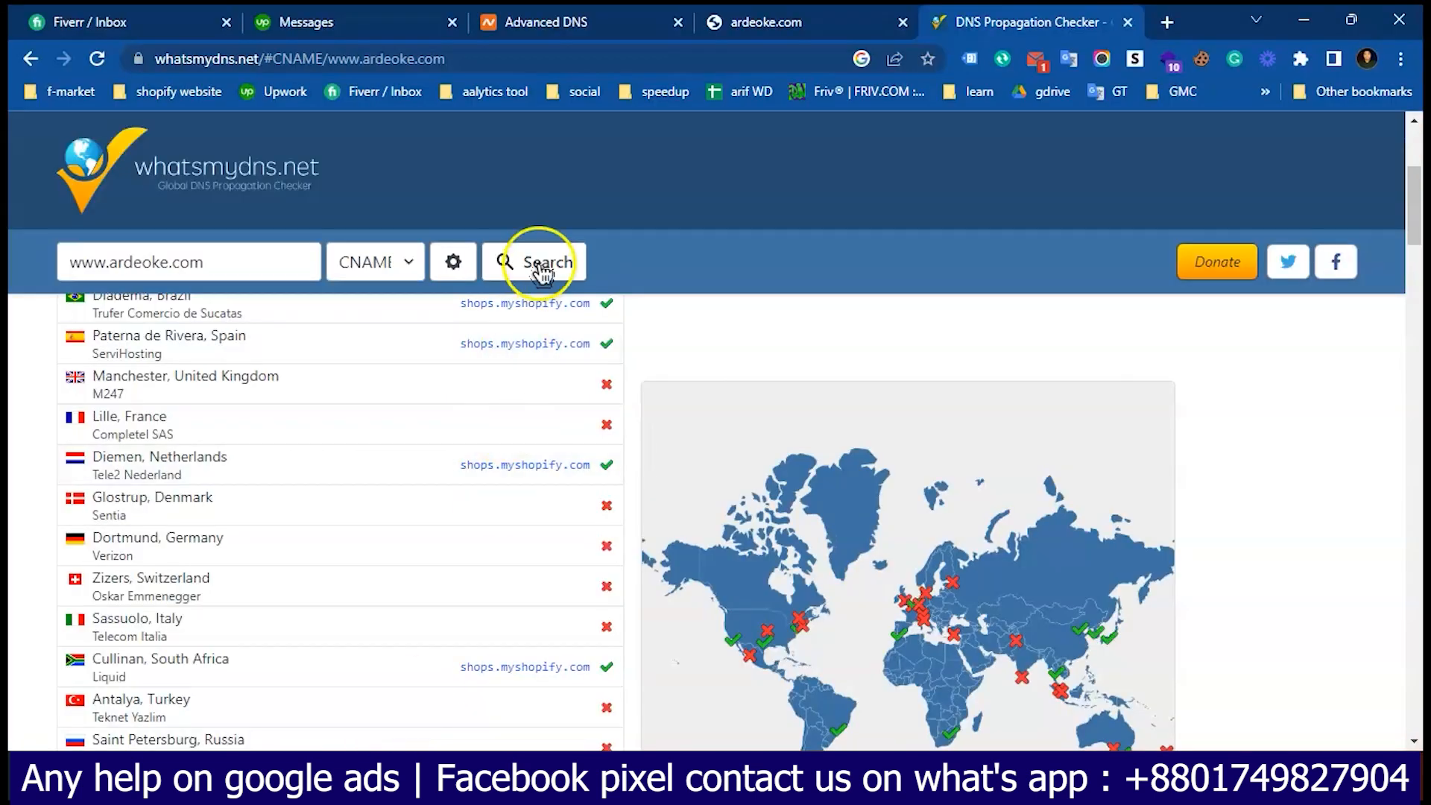
left_click(856, 21)
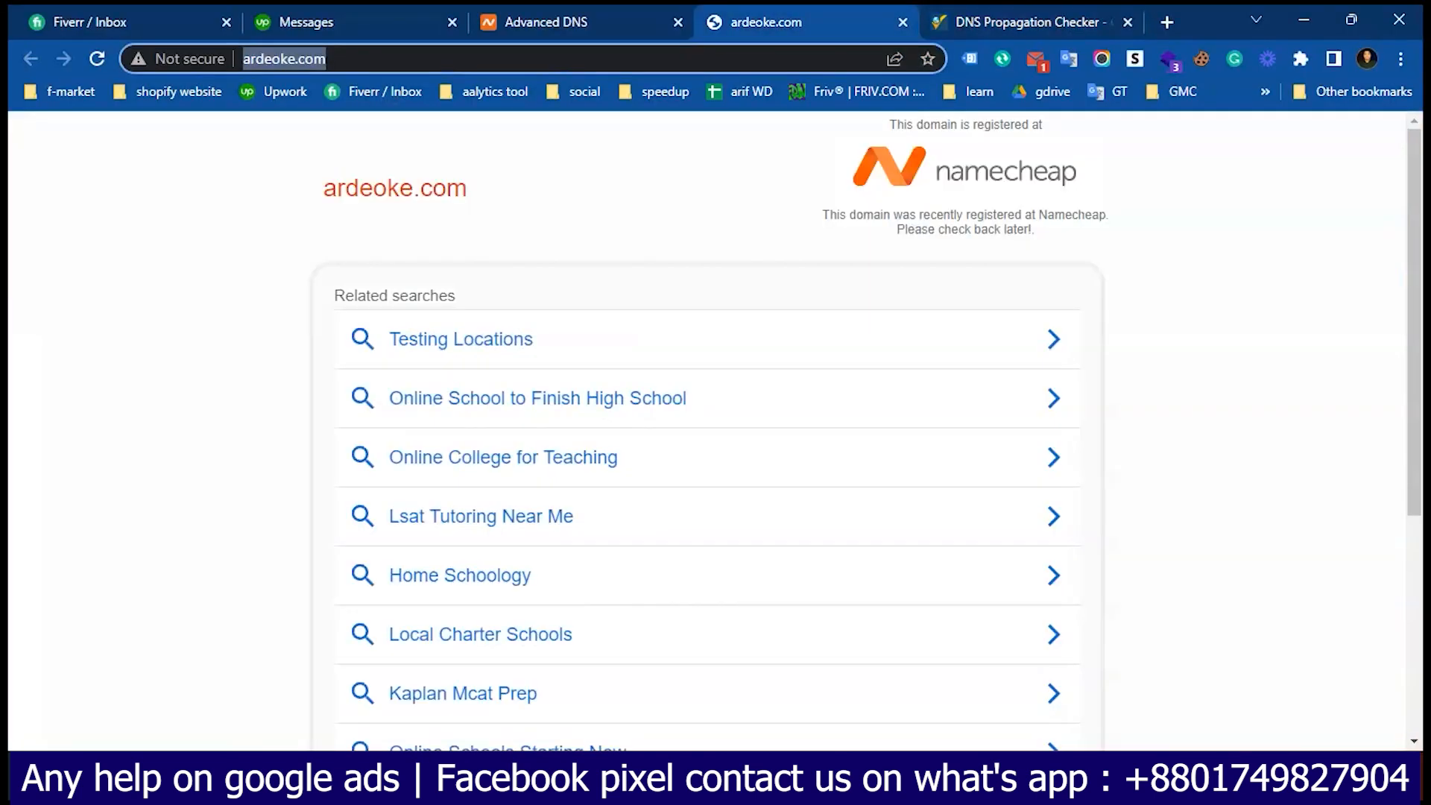
left_click(97, 60)
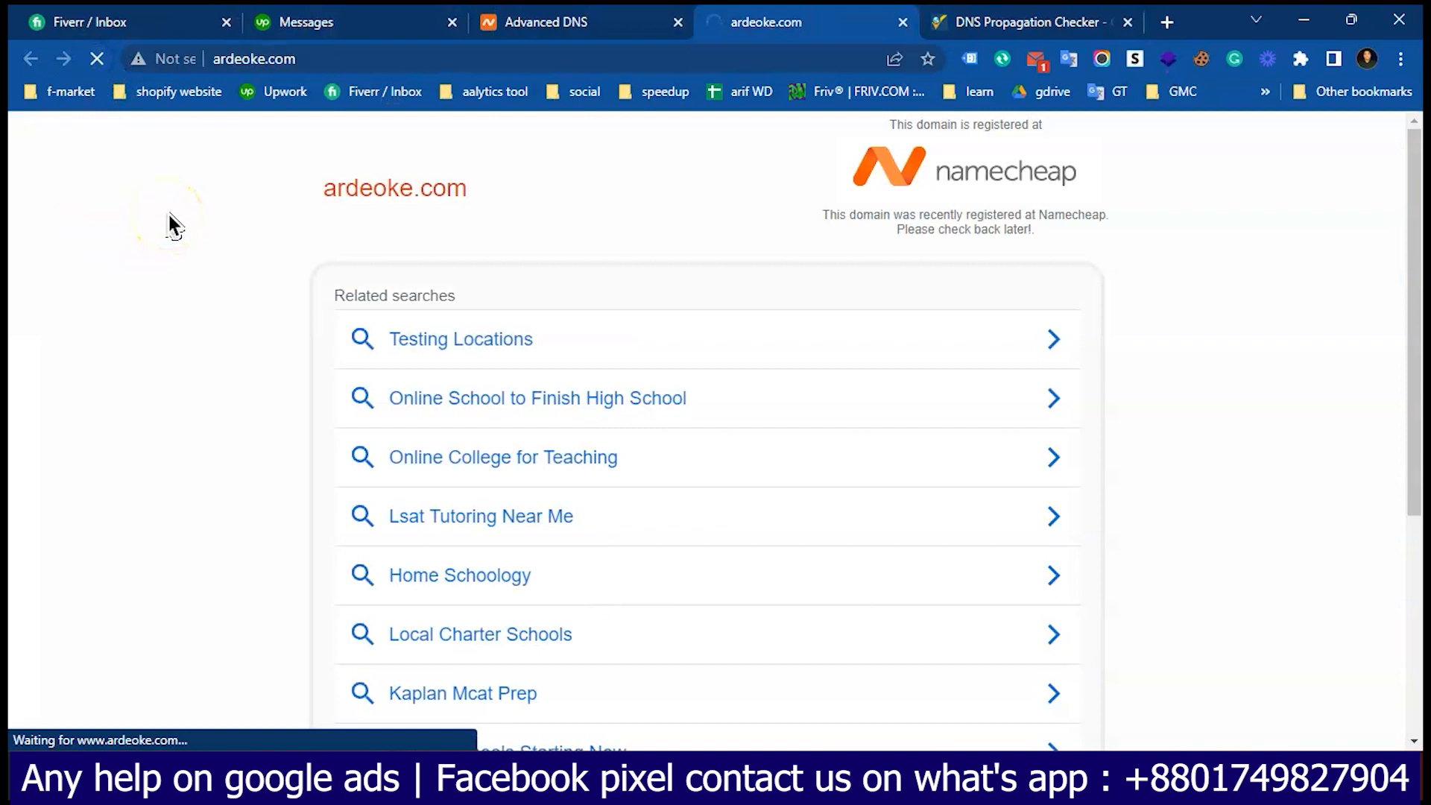